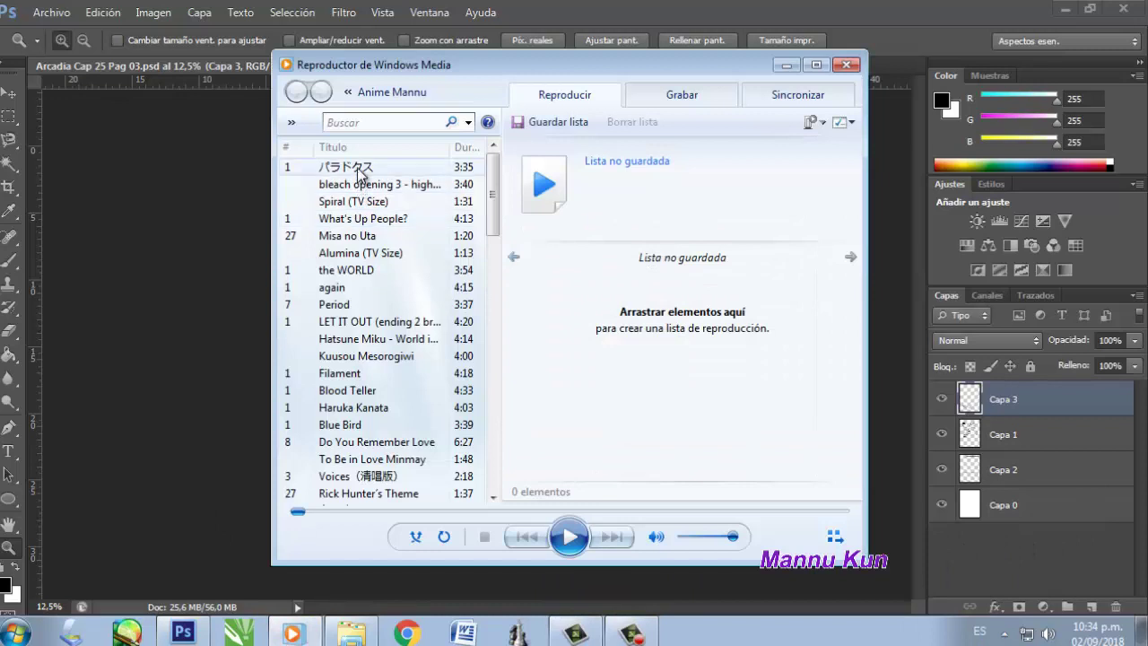
Play the first song of the Anime Mannu playlist in Windows Media Player and minimize the player
double_click(360, 169)
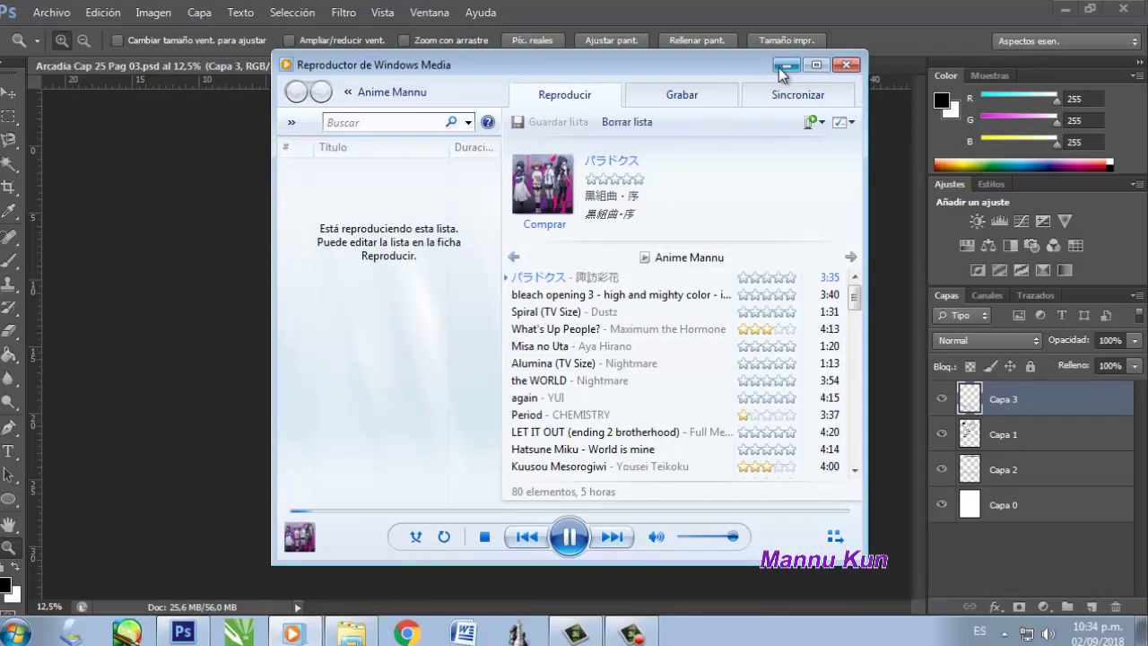
click(783, 67)
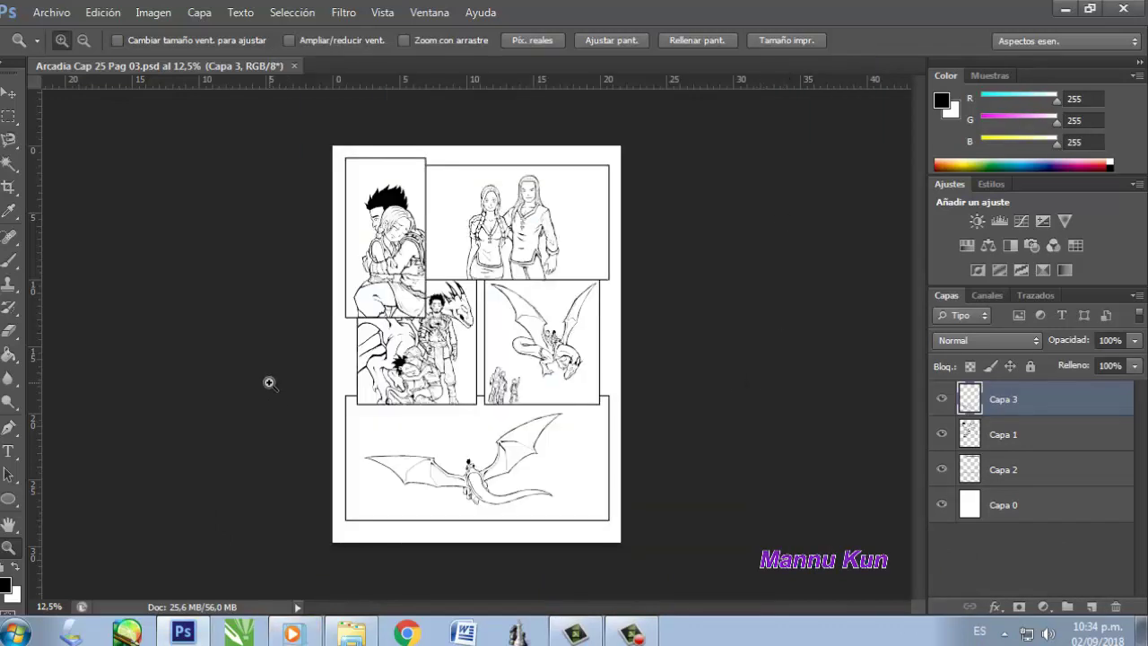
Examine the manga page and what Capa 1, Capa 2 and Capa 3 contain by hiding and reshowing each layer
click(366, 215)
click(361, 208)
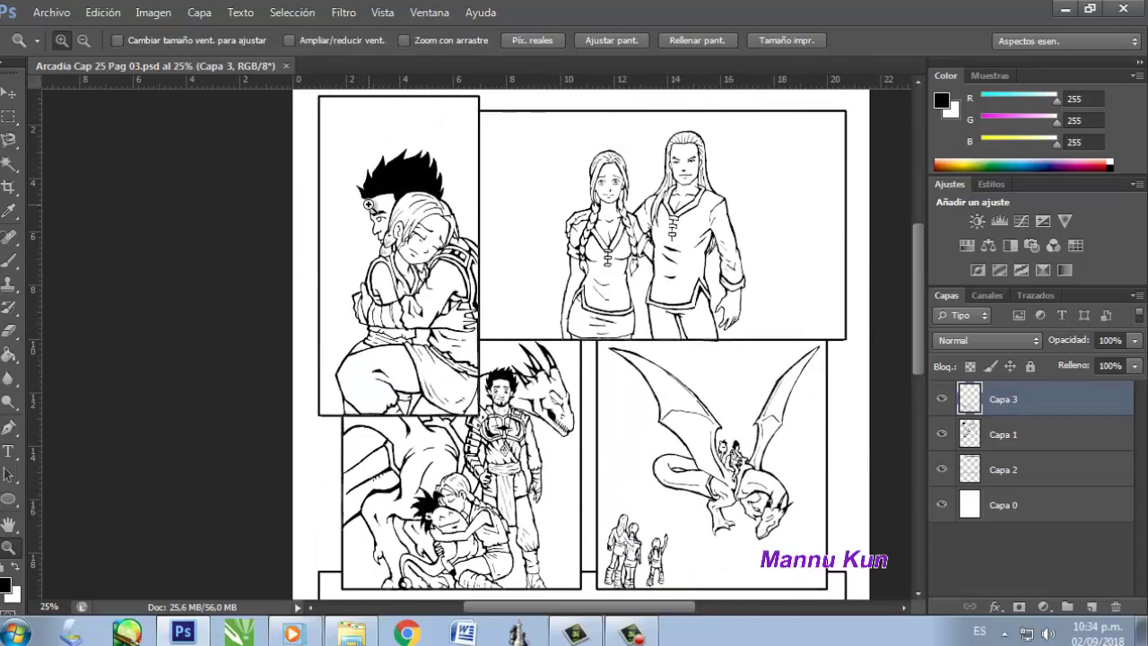
click(361, 208)
drag(523, 608, 585, 600)
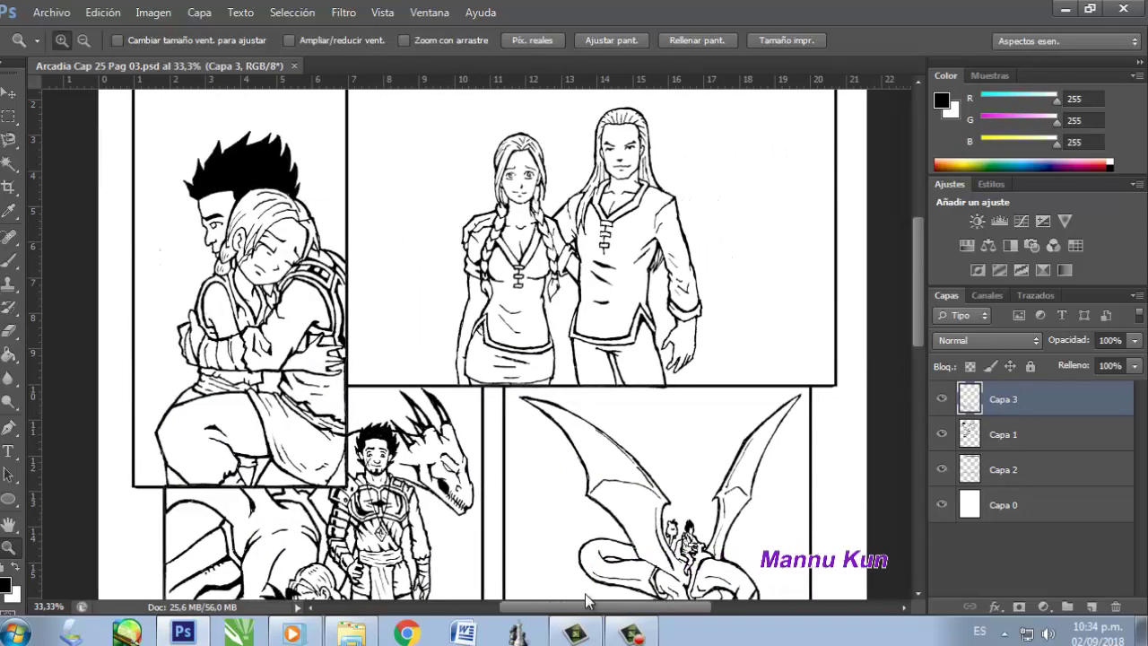
mouse_move(915, 282)
mouse_down()
mouse_move(917, 260)
mouse_move(911, 405)
mouse_move(912, 265)
mouse_move(913, 282)
mouse_up()
click(1000, 439)
click(943, 436)
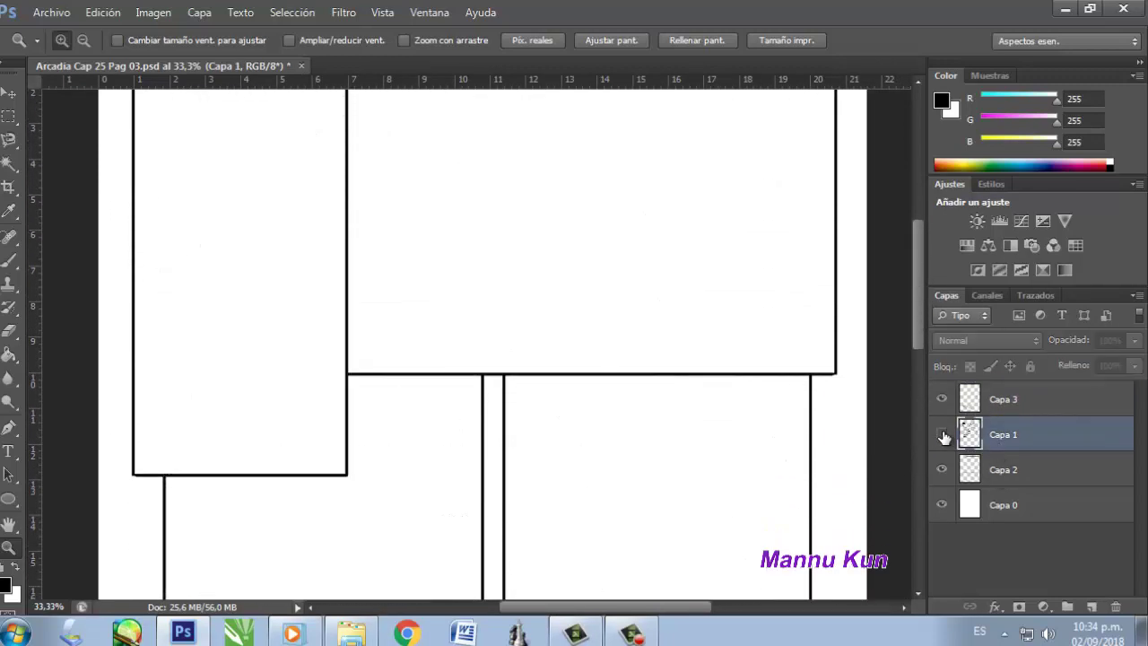
click(942, 436)
click(942, 469)
click(942, 469)
scroll(656, 454, down, 8)
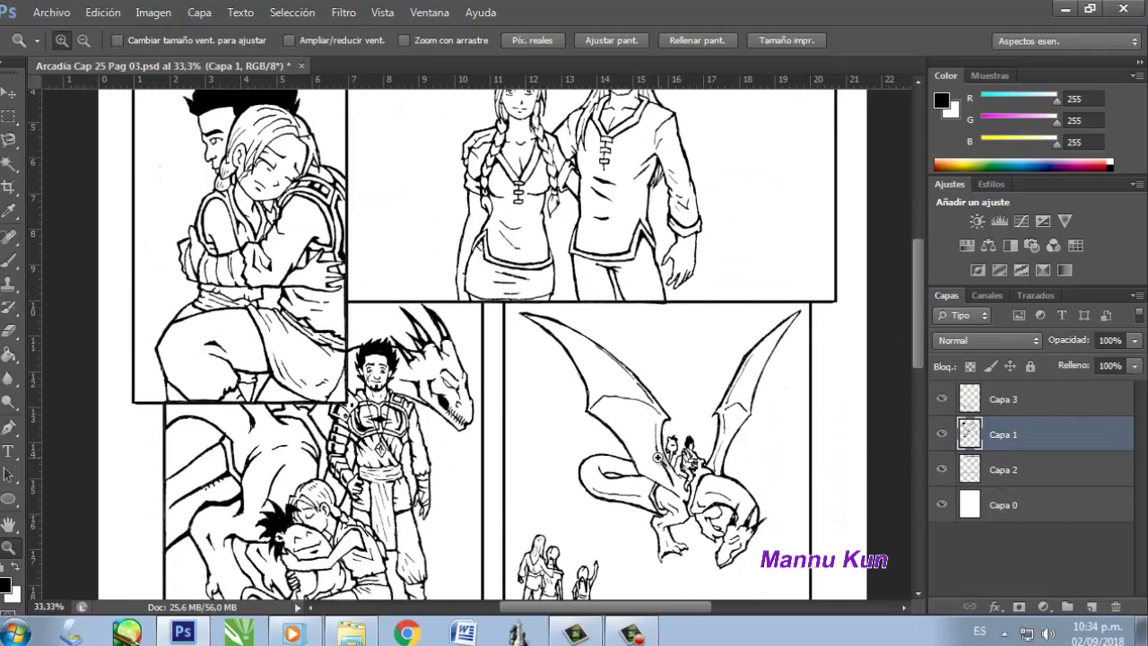
scroll(657, 453, down, 2)
click(942, 401)
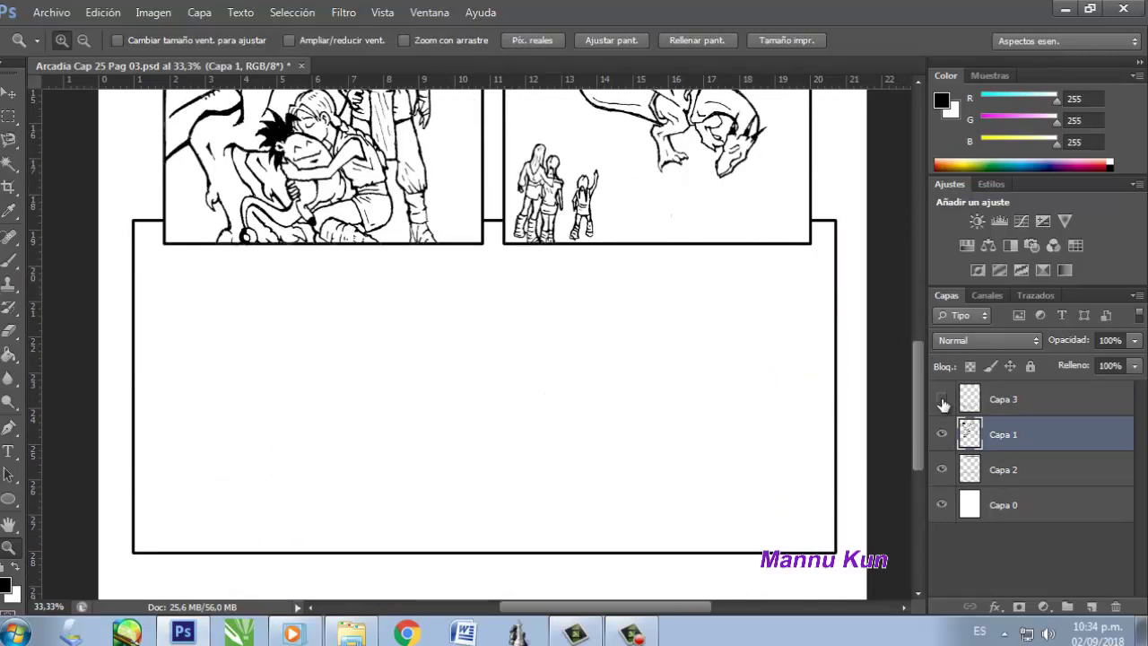
click(943, 400)
Merge the Capa 3, Capa 1 and Capa 2 layers into one, leaving Capa 0 separate
click(1031, 412)
shift+click(1040, 469)
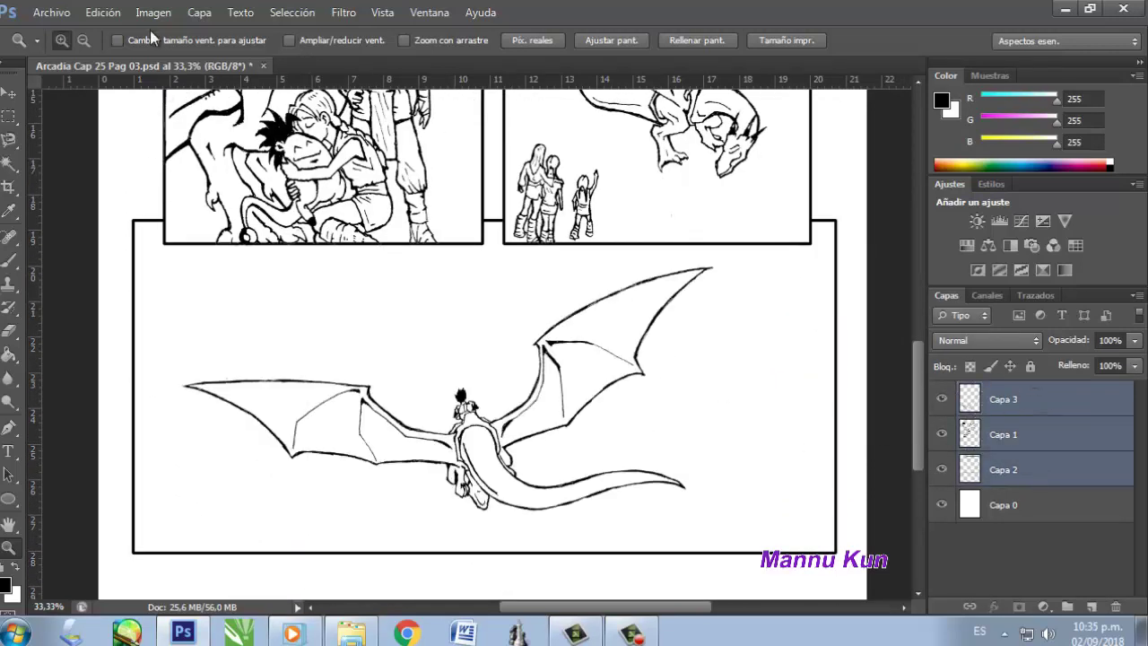
click(199, 12)
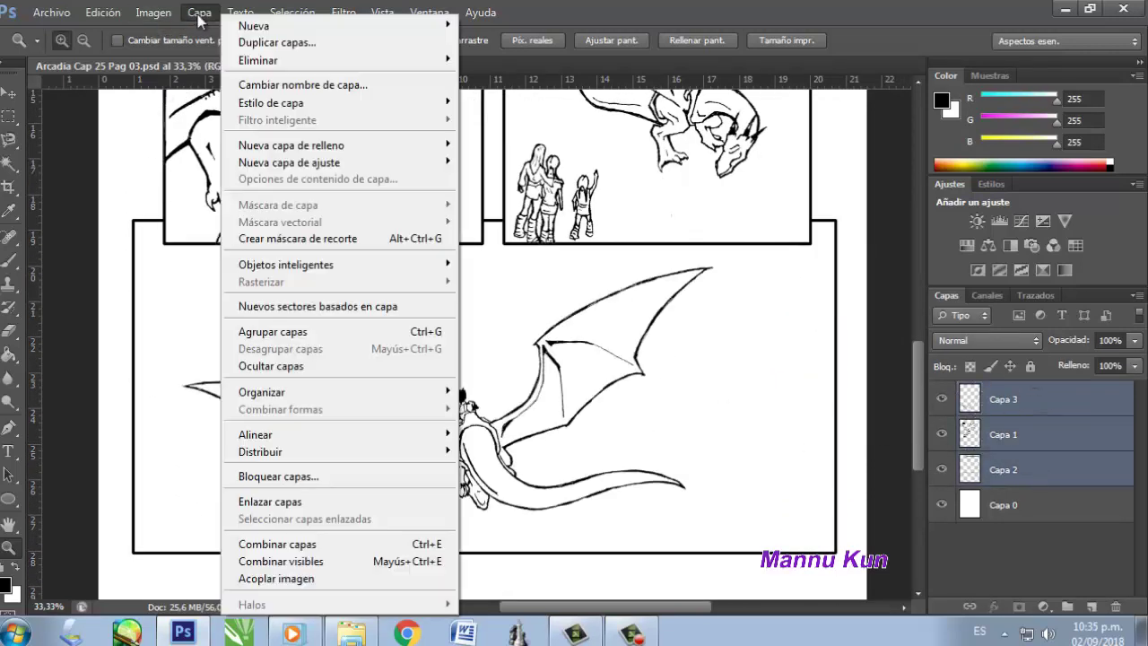
click(308, 548)
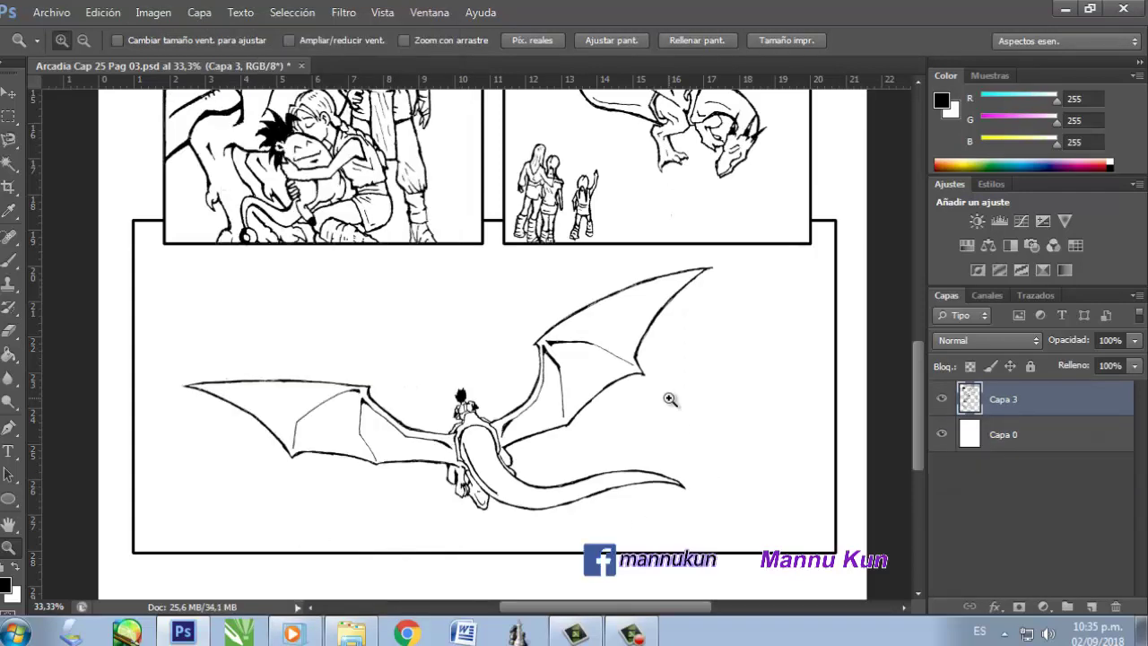
Place two vertical guides along the outer side edges of the panels and two horizontal guides near the page's upper and lower margins
key(ctrl+0)
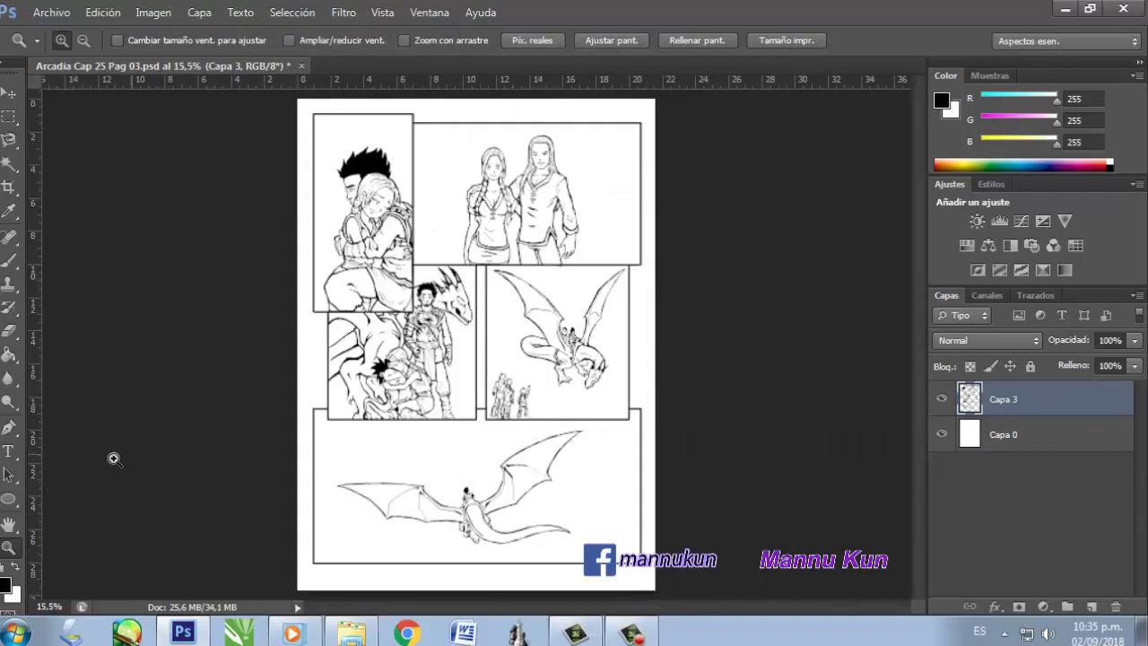
drag(32, 443, 315, 411)
drag(34, 349, 642, 300)
drag(502, 80, 498, 547)
drag(508, 81, 511, 120)
Scale the merged Capa 3 artwork to about 95.4% and nudge it sideways so the panels fit within the guides
key(v)
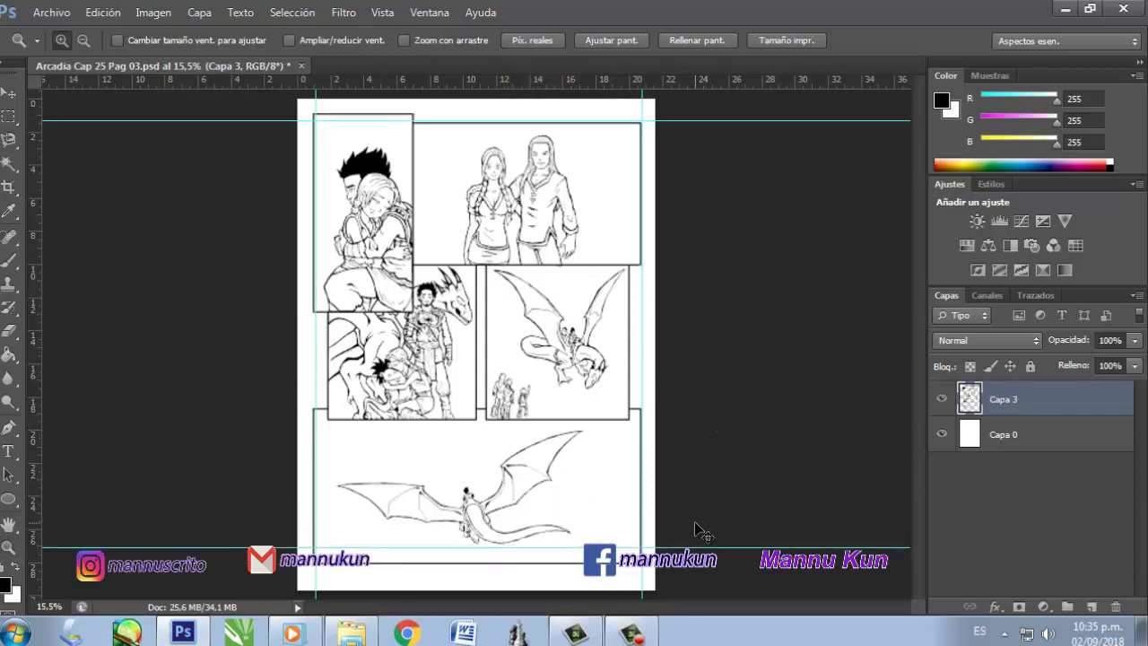
key(ctrl+t)
drag(307, 98, 312, 106)
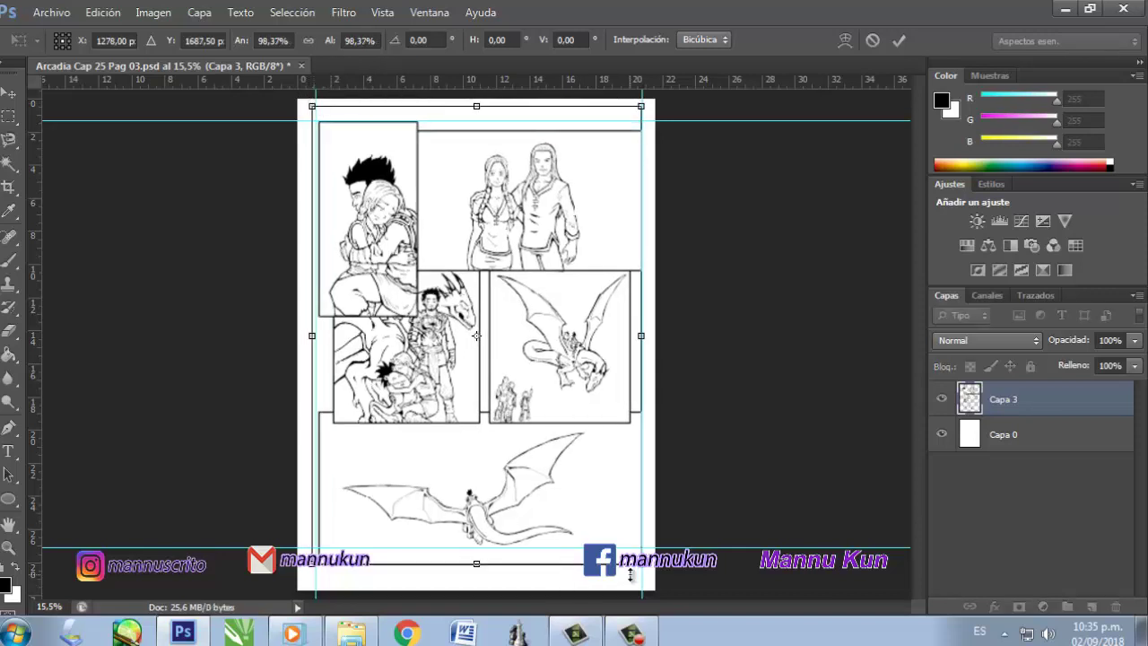
drag(639, 563, 634, 546)
key(shift+Right)
key(shift+Right)
key(shift+Right)
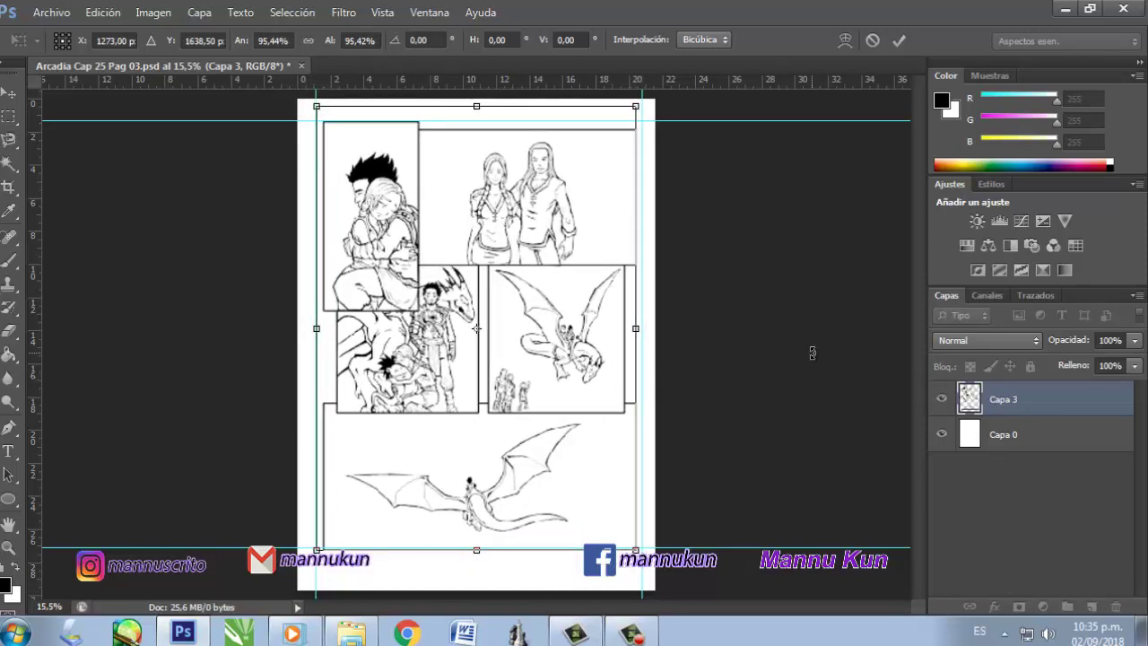
key(Return)
Remove all the vertical and horizontal guides from the page
key(z)
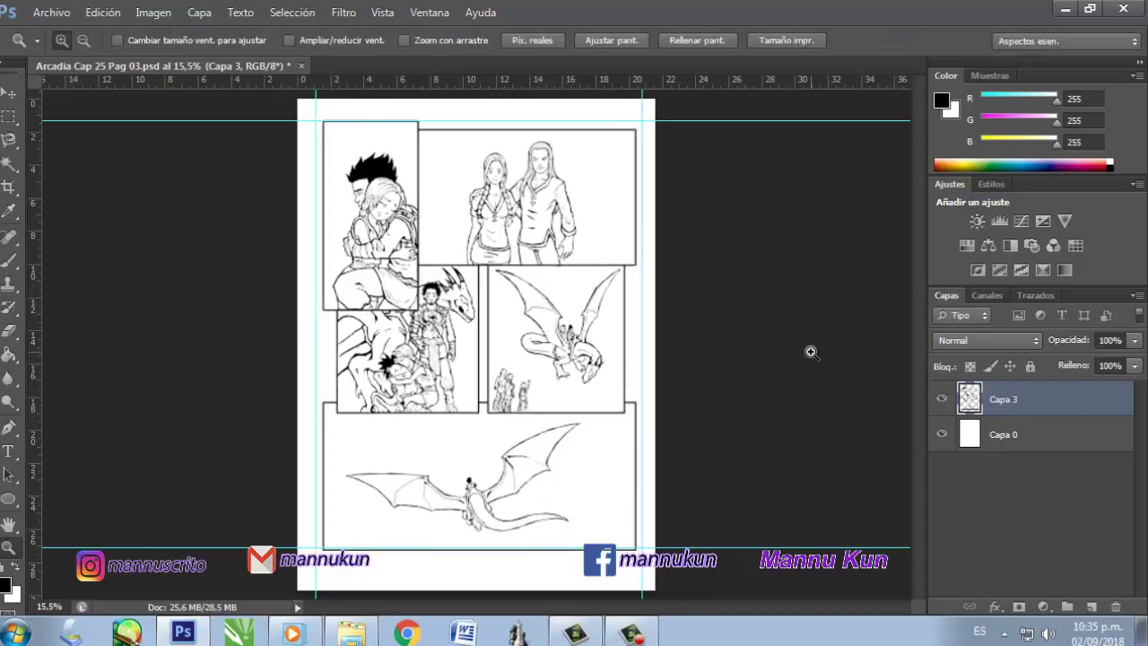
click(8, 92)
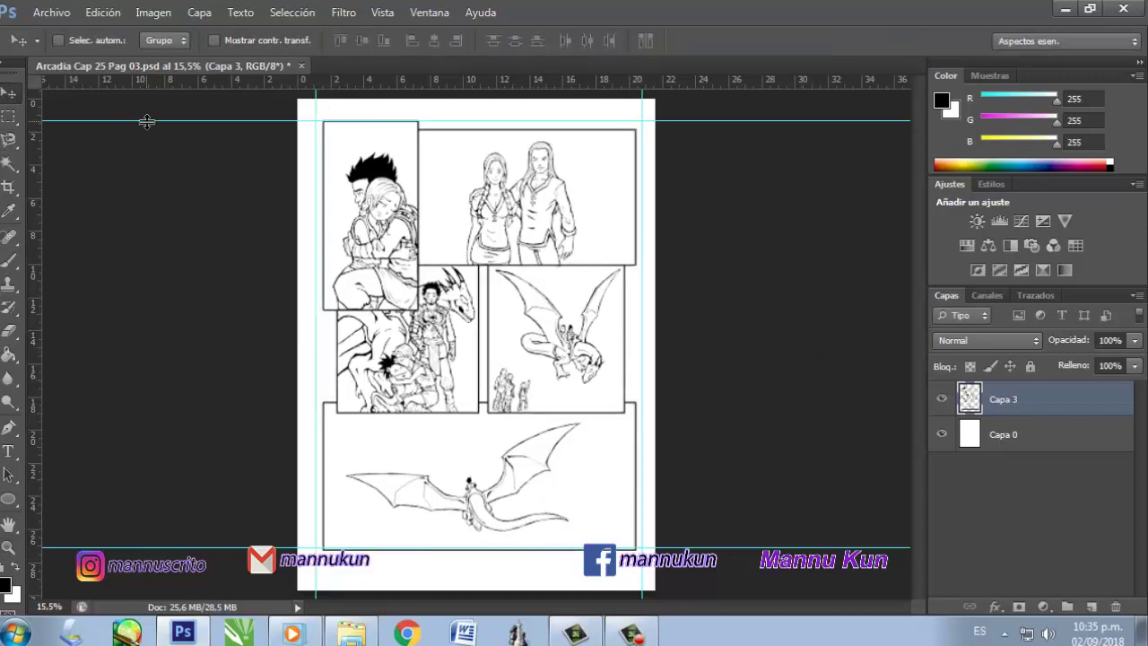
drag(318, 108, 25, 134)
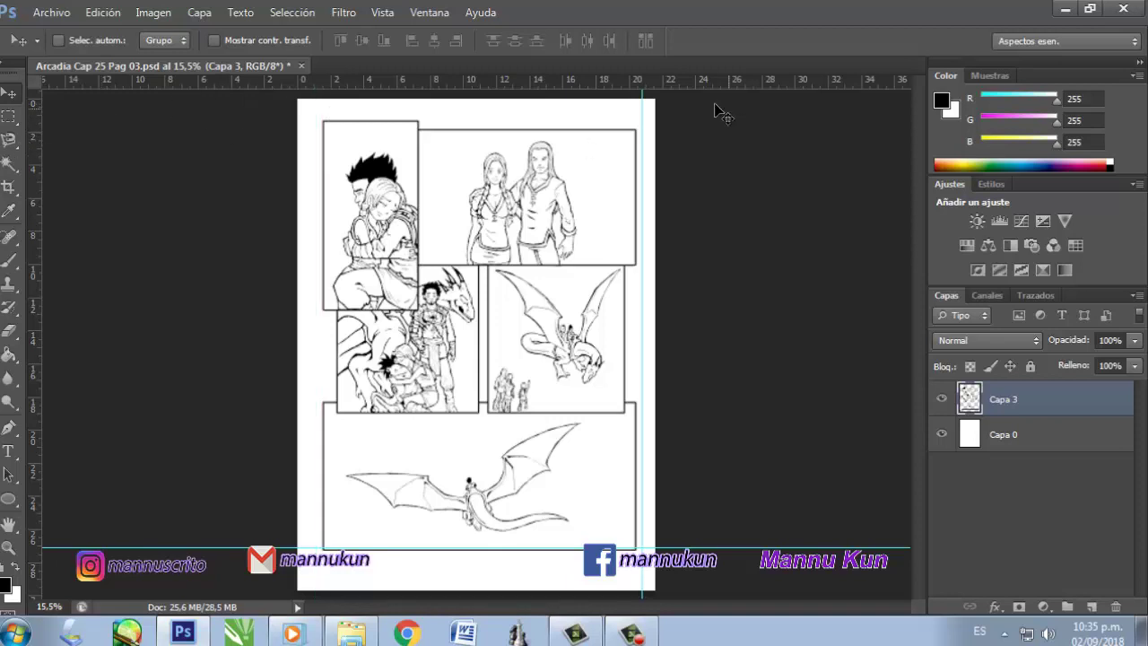
drag(645, 113, 27, 173)
drag(85, 547, 177, 77)
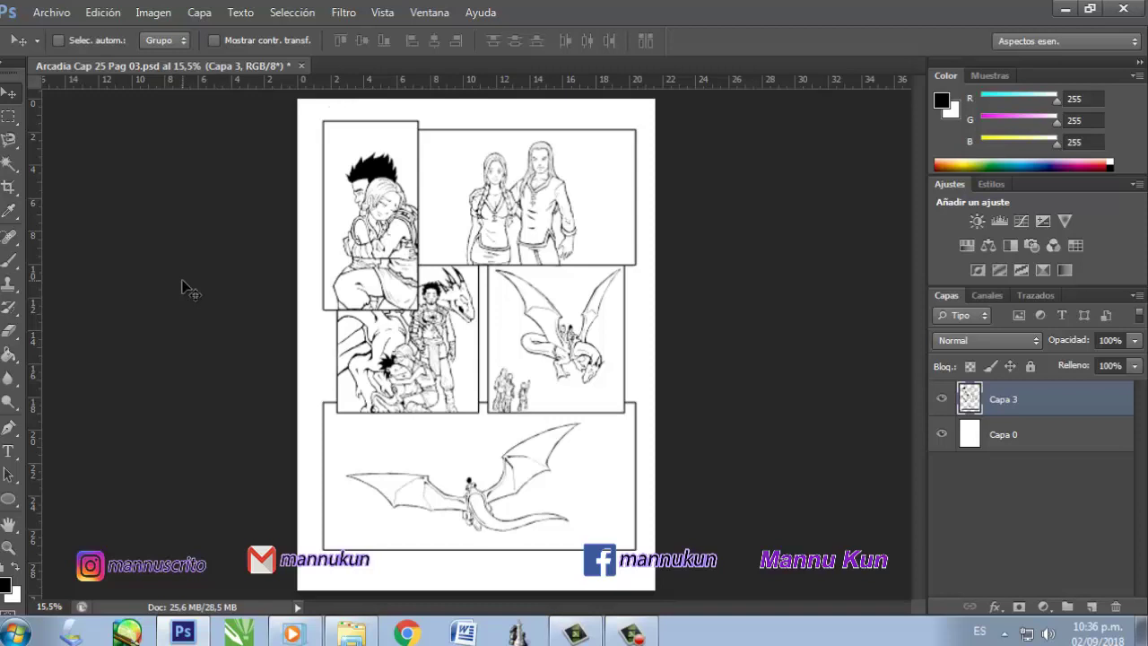
Switch to Windows Explorer and open the globos de accion folder inside Mangas > tramas on drive D
key(z)
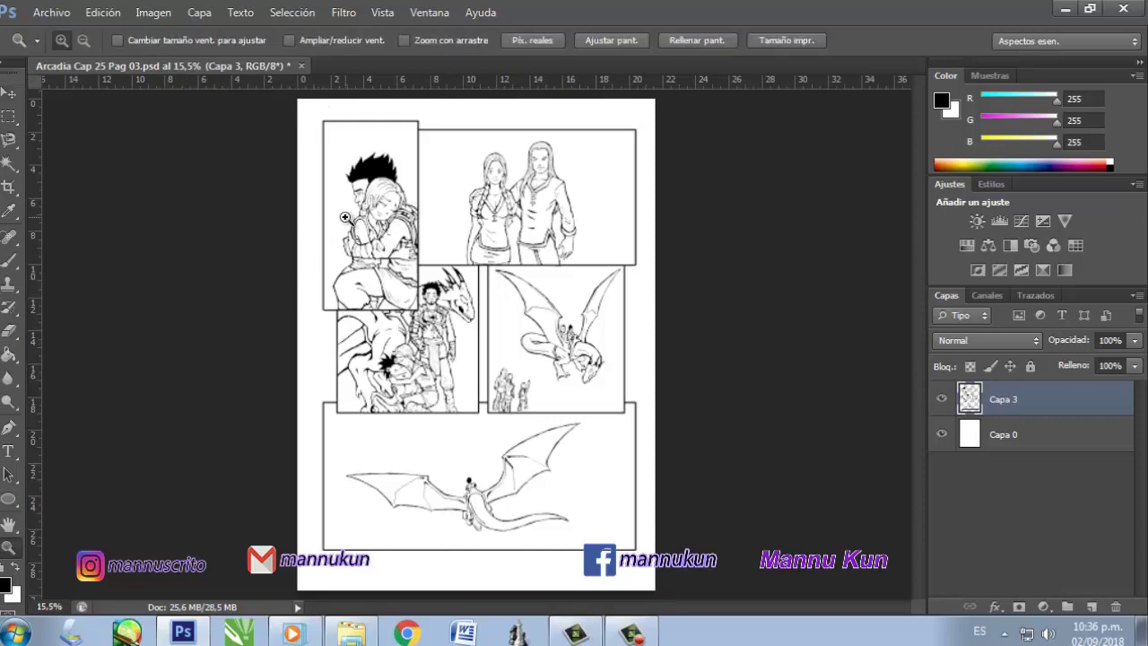
click(344, 185)
click(345, 185)
click(344, 184)
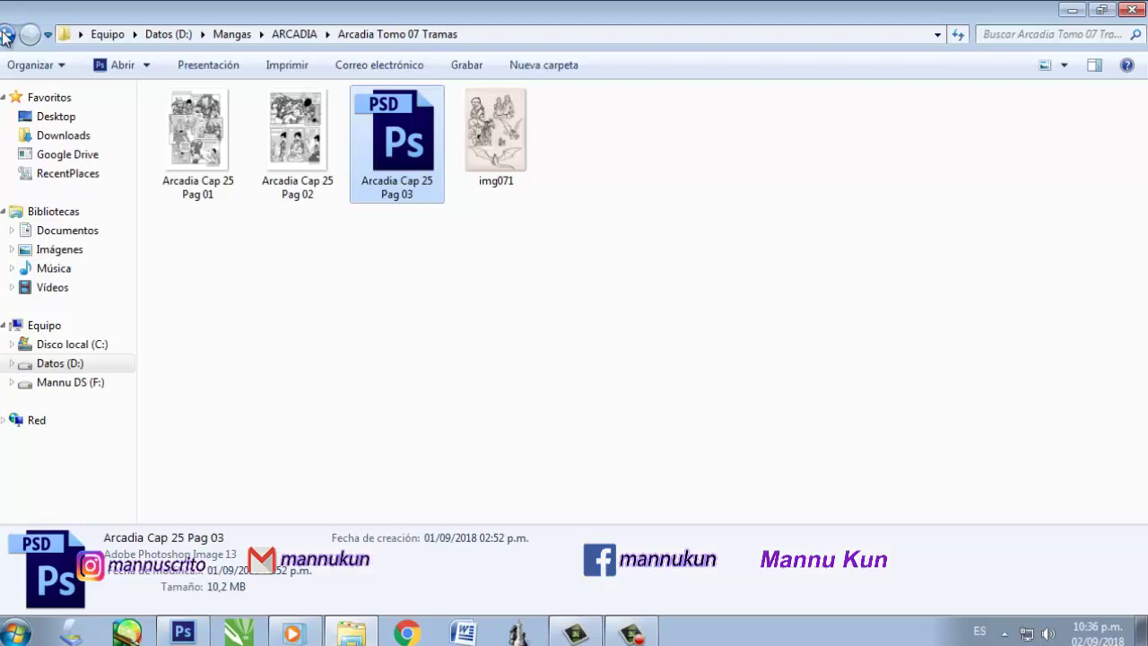
click(6, 35)
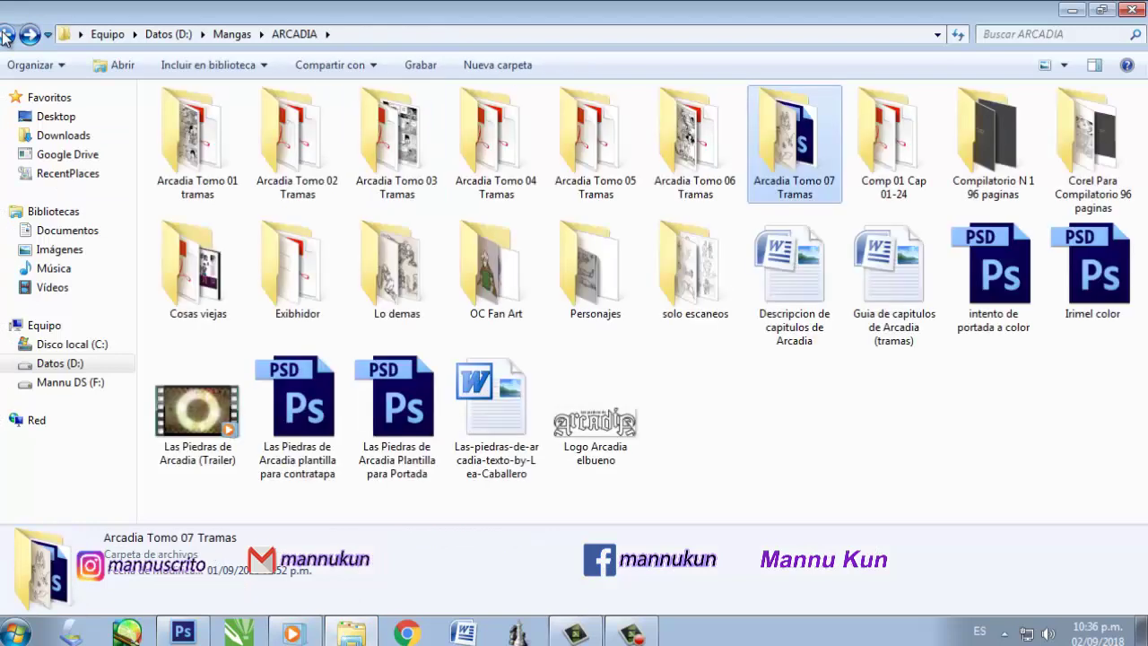
click(6, 35)
double_click(690, 148)
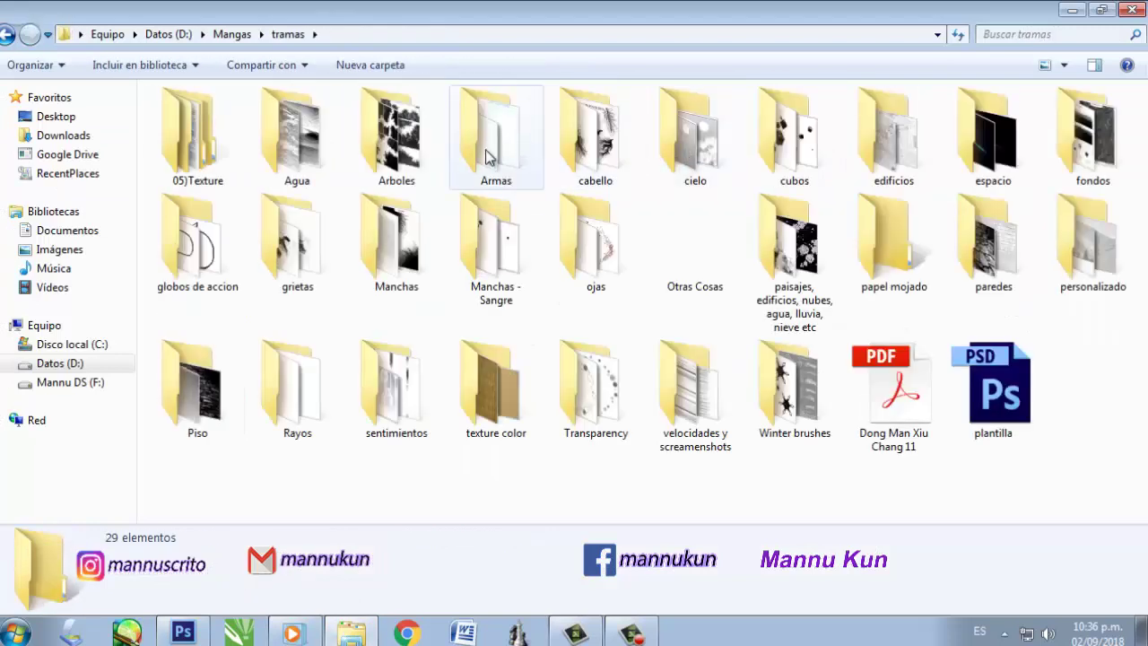
double_click(199, 260)
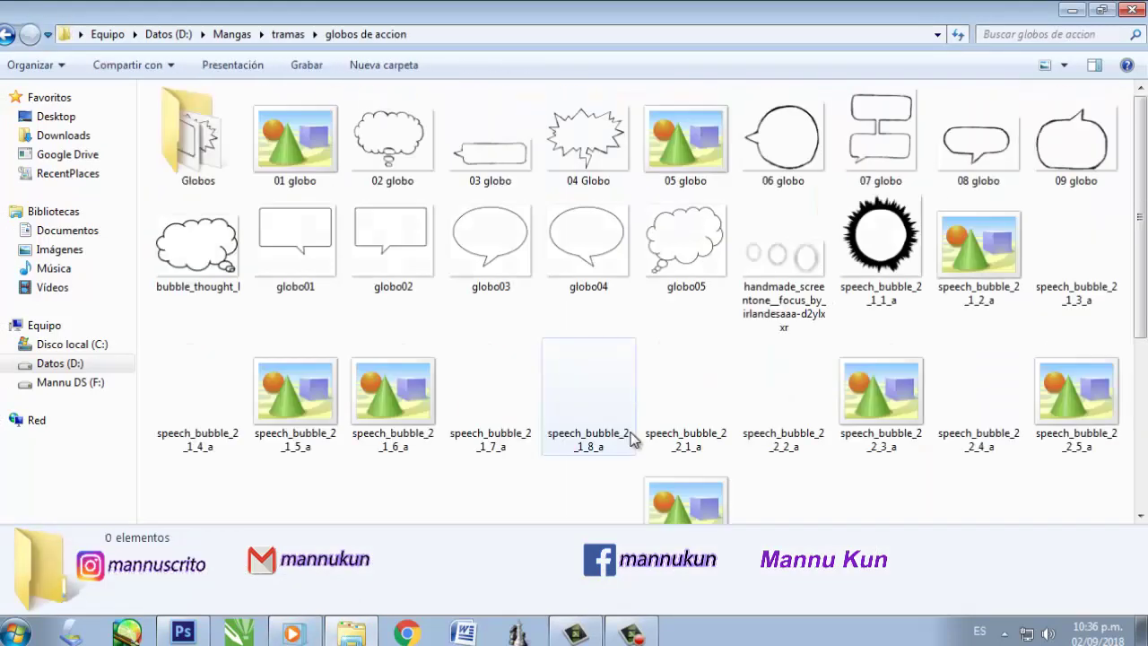
Place the 08 globo speech bubble image on the page at 100% and rasterize its layer
drag(978, 144, 502, 388)
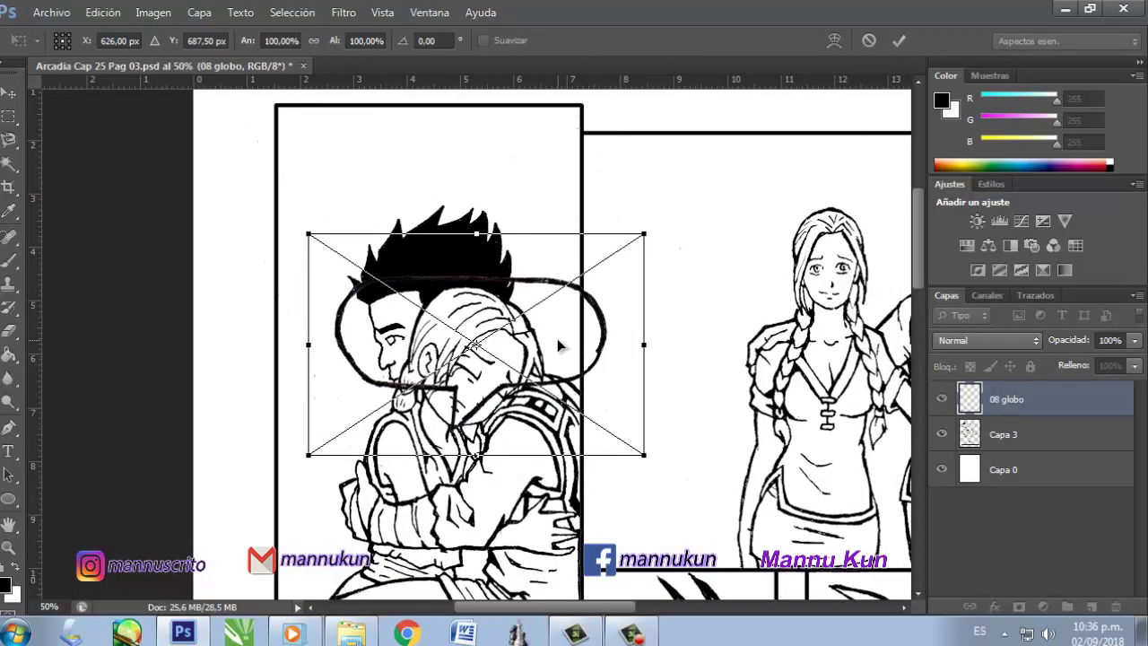
key(Return)
key(z)
right_click(1005, 403)
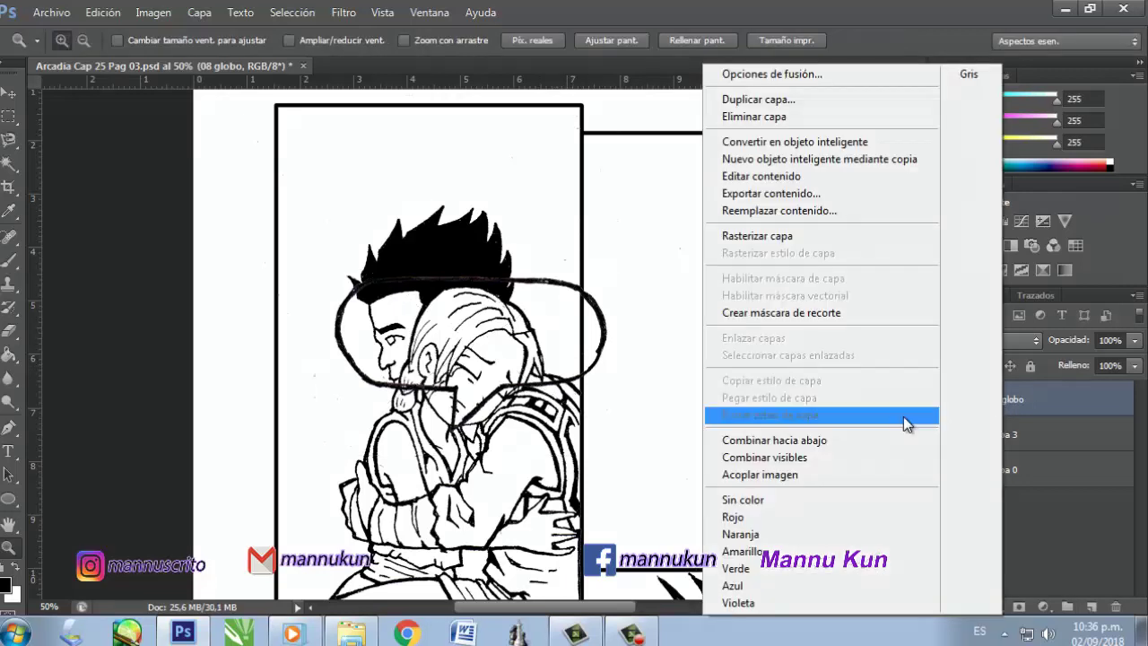
click(807, 236)
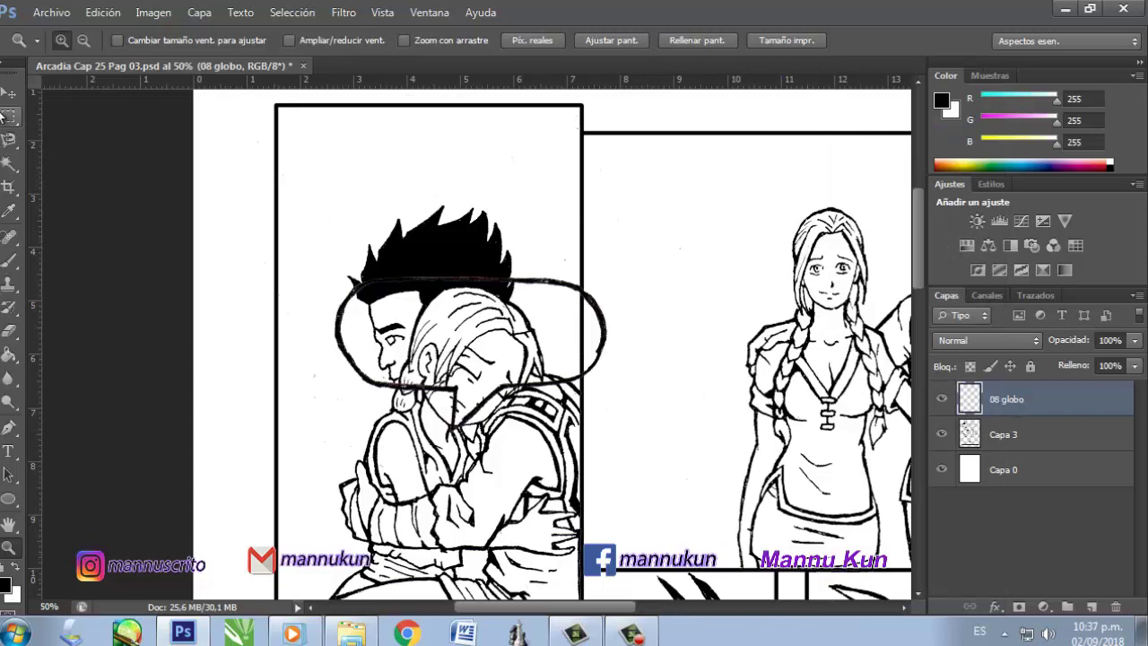
Copy the speech bubble to a new layer from a rectangular selection, hide the copy and make the 08 globo layer active
key(m)
drag(307, 472, 625, 222)
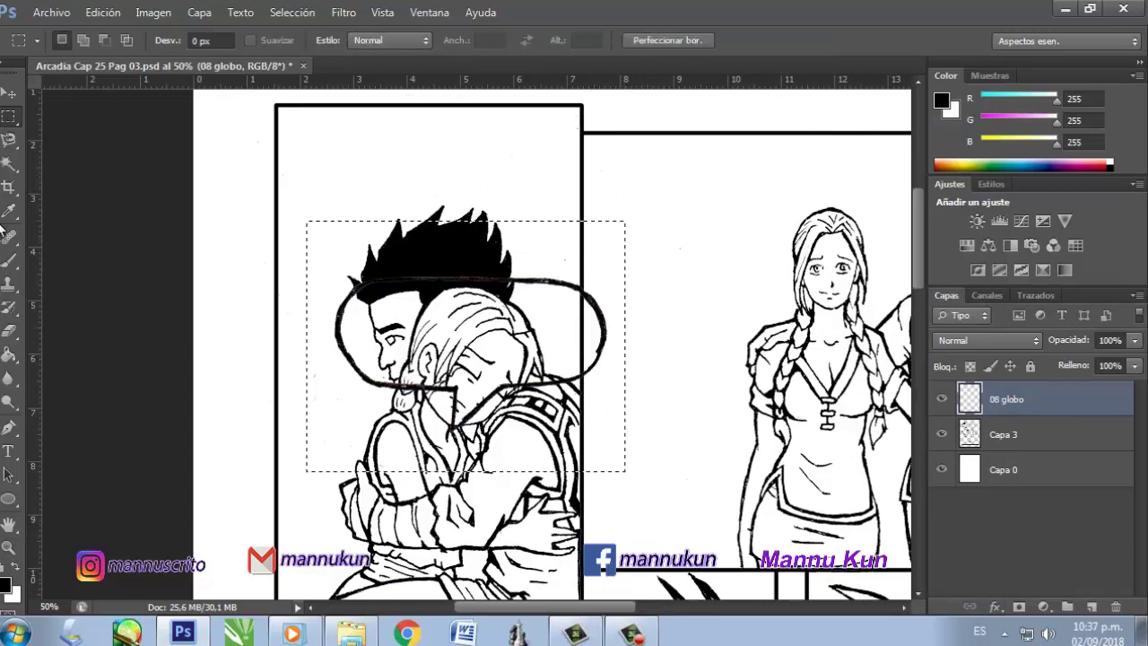
right_click(354, 317)
click(386, 421)
click(1008, 470)
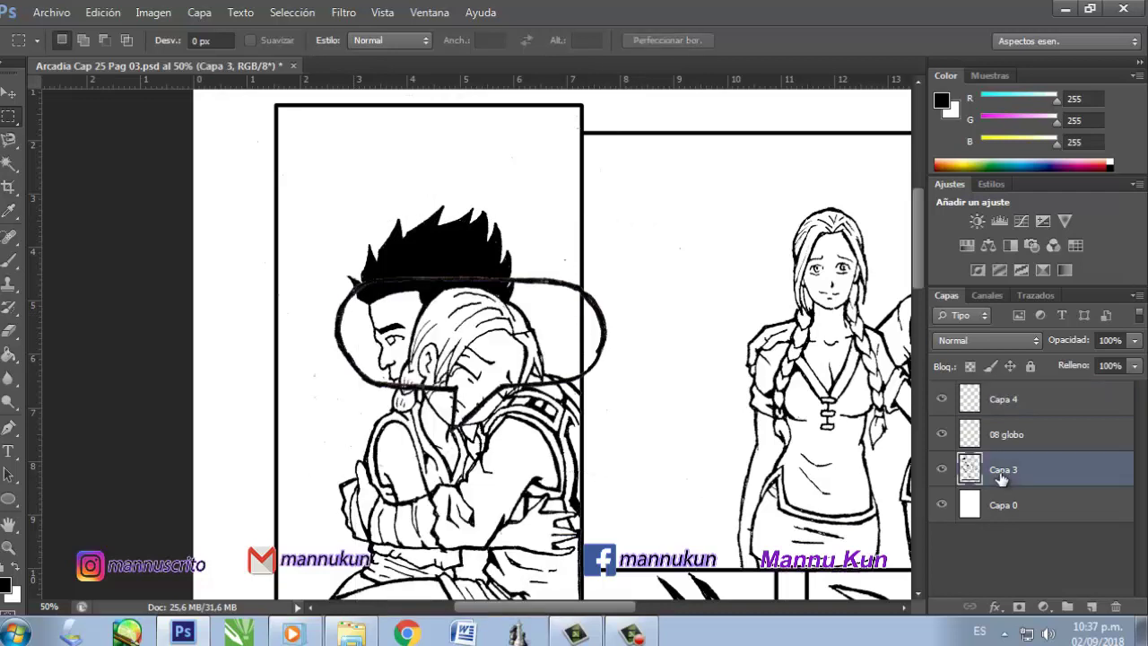
click(1014, 435)
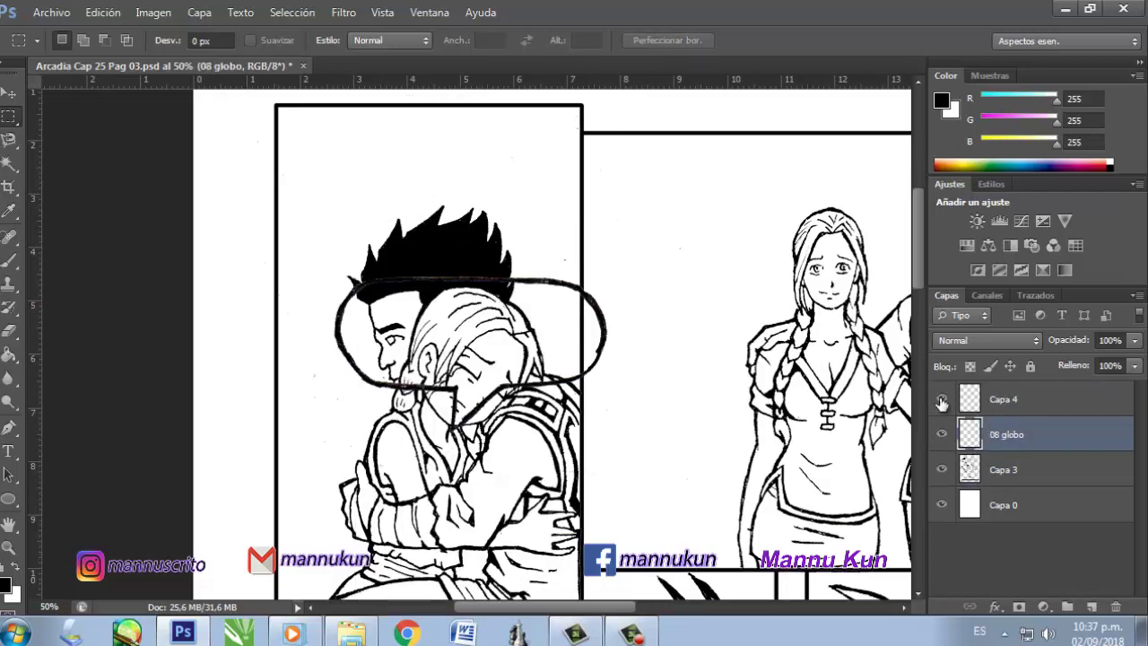
click(941, 400)
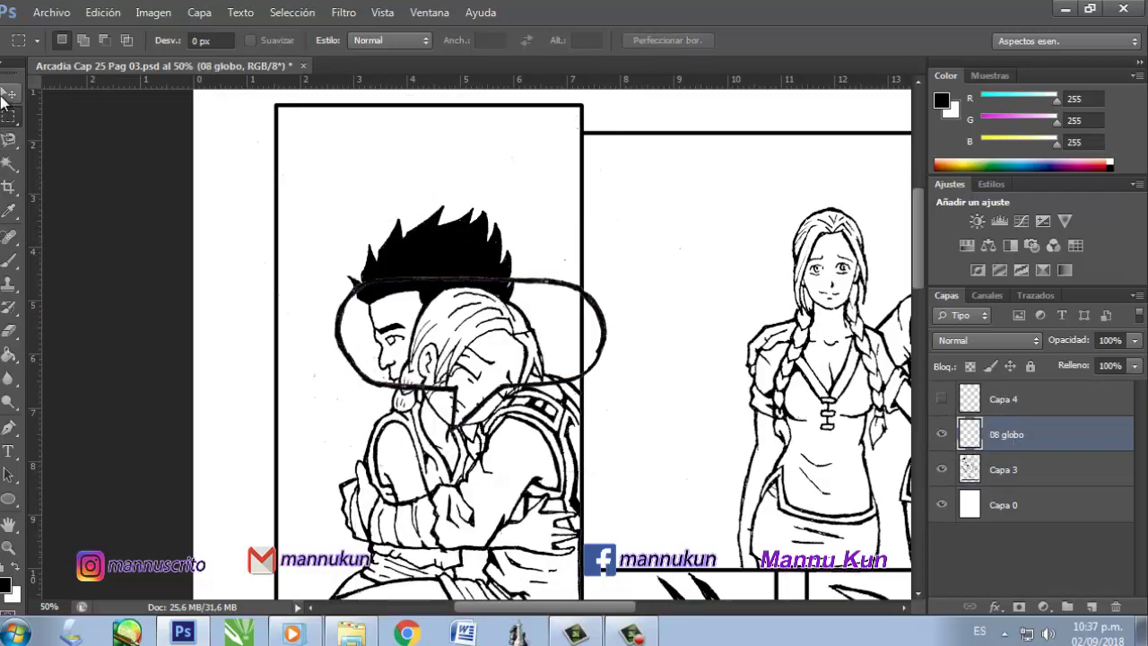
Flip the 08 globo bubble horizontally, scale it to about 104% and fit it into the upper part of the first panel
key(v)
drag(475, 368, 650, 257)
key(ctrl+t)
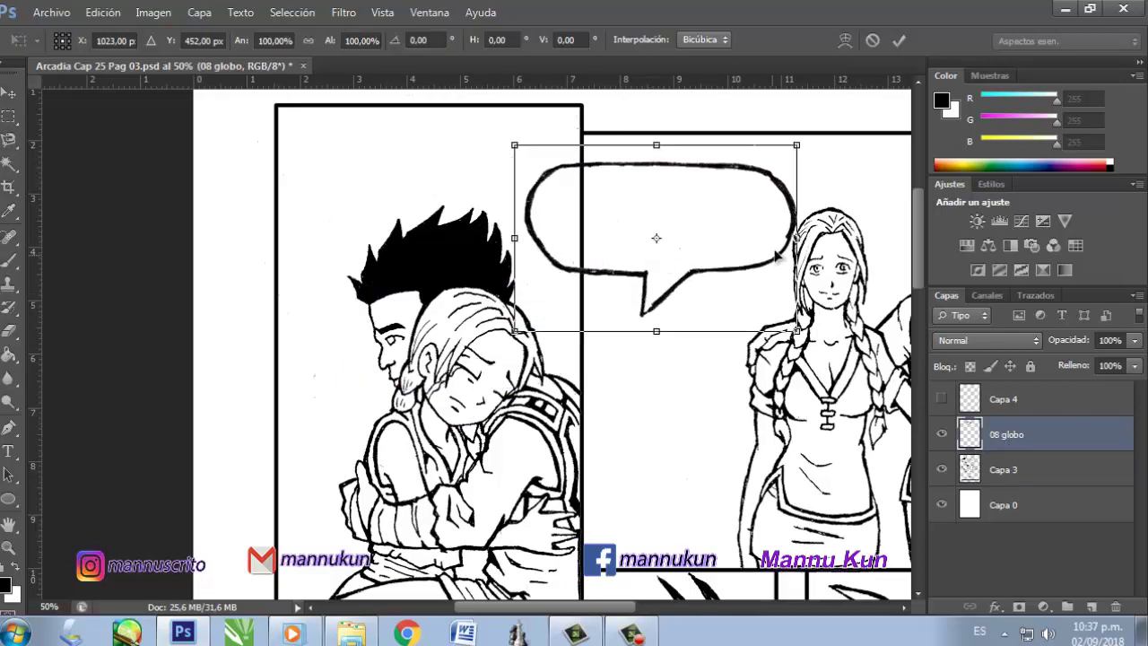
drag(796, 238, 235, 224)
drag(353, 245, 352, 191)
drag(379, 275, 379, 257)
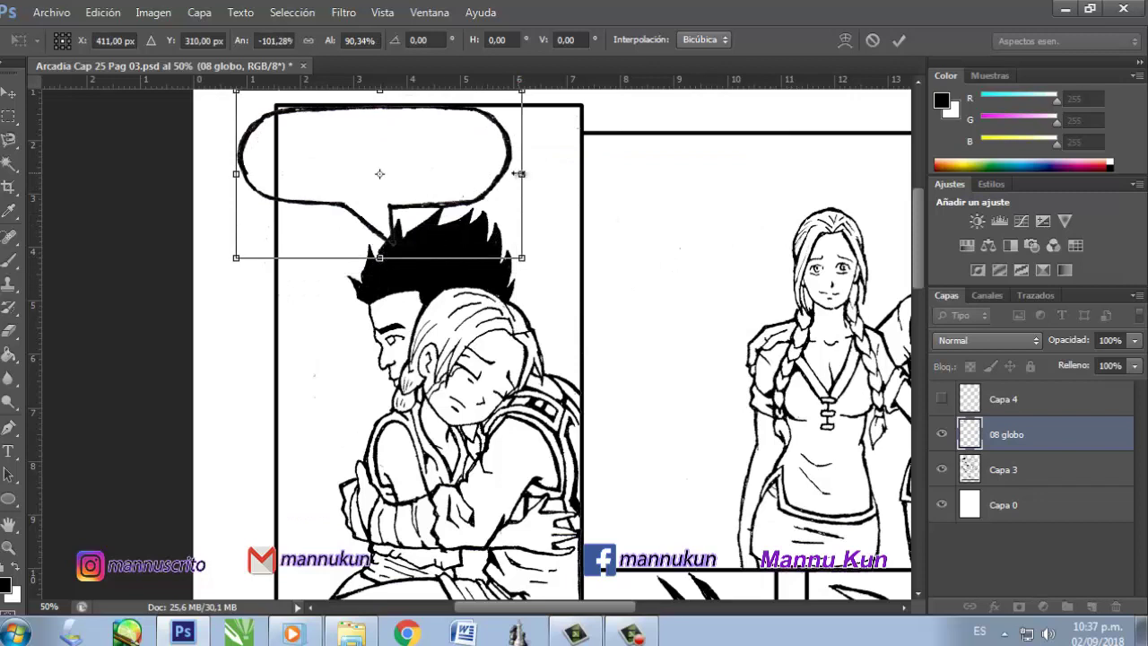
drag(522, 174, 583, 175)
drag(236, 174, 286, 174)
drag(439, 258, 439, 282)
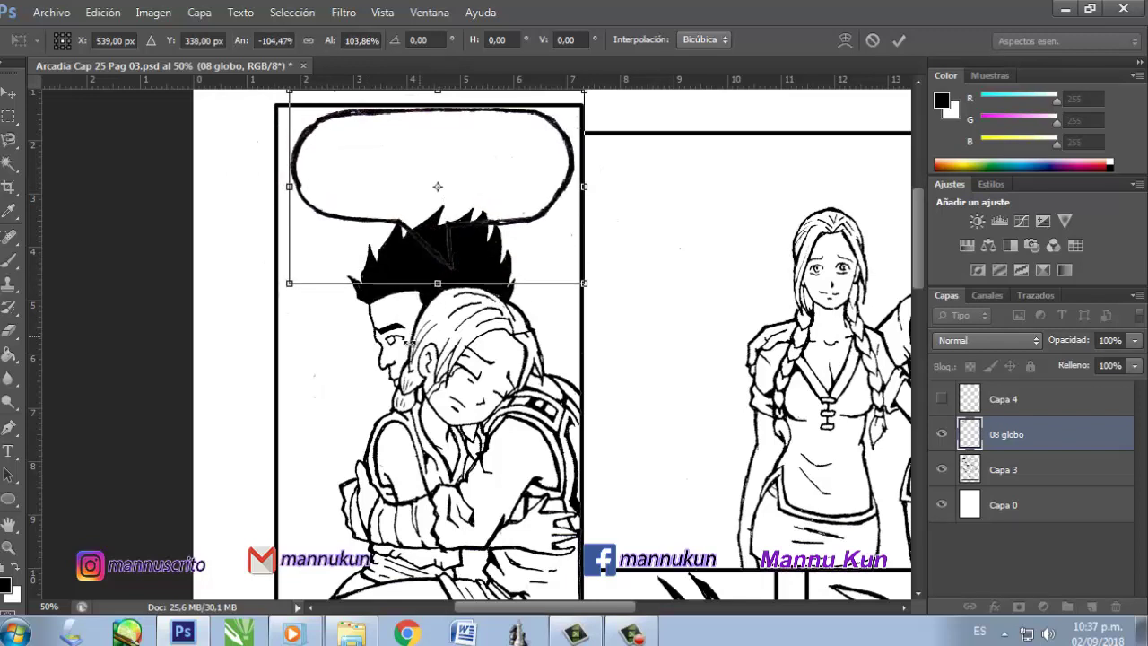
key(Return)
click(9, 451)
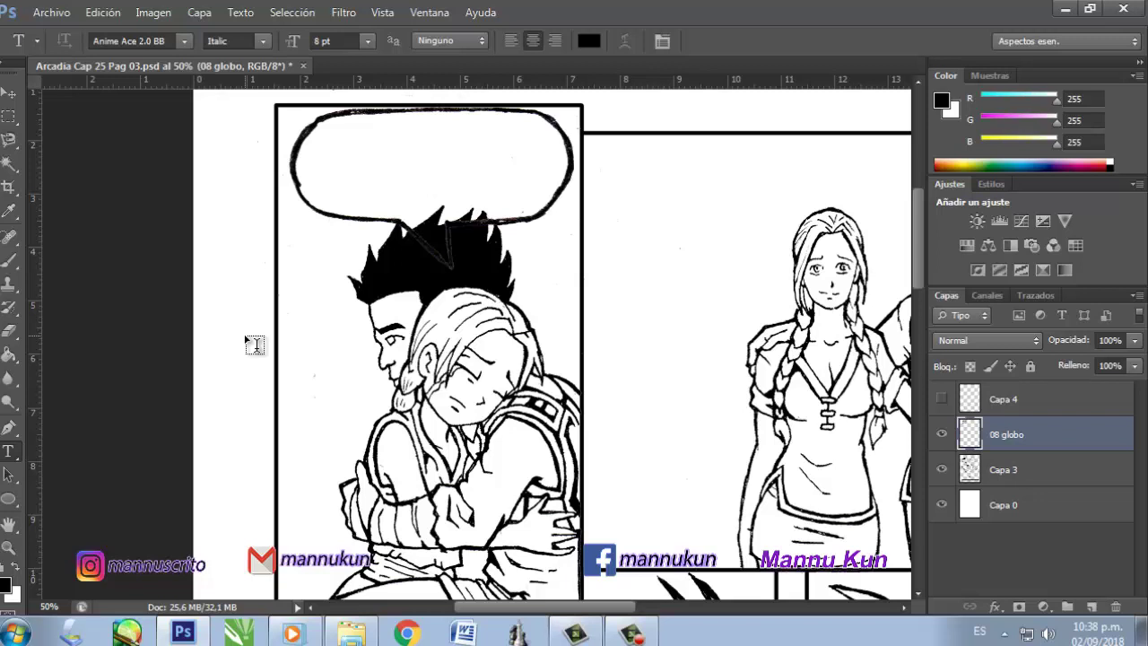
drag(303, 111, 562, 219)
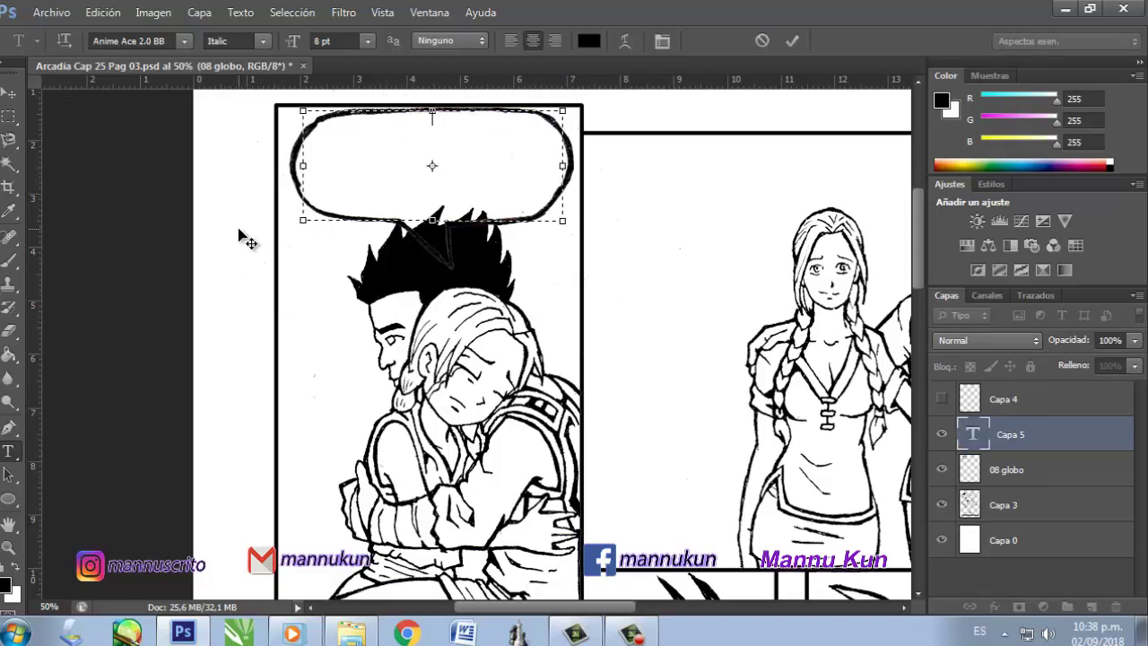
key(Escape)
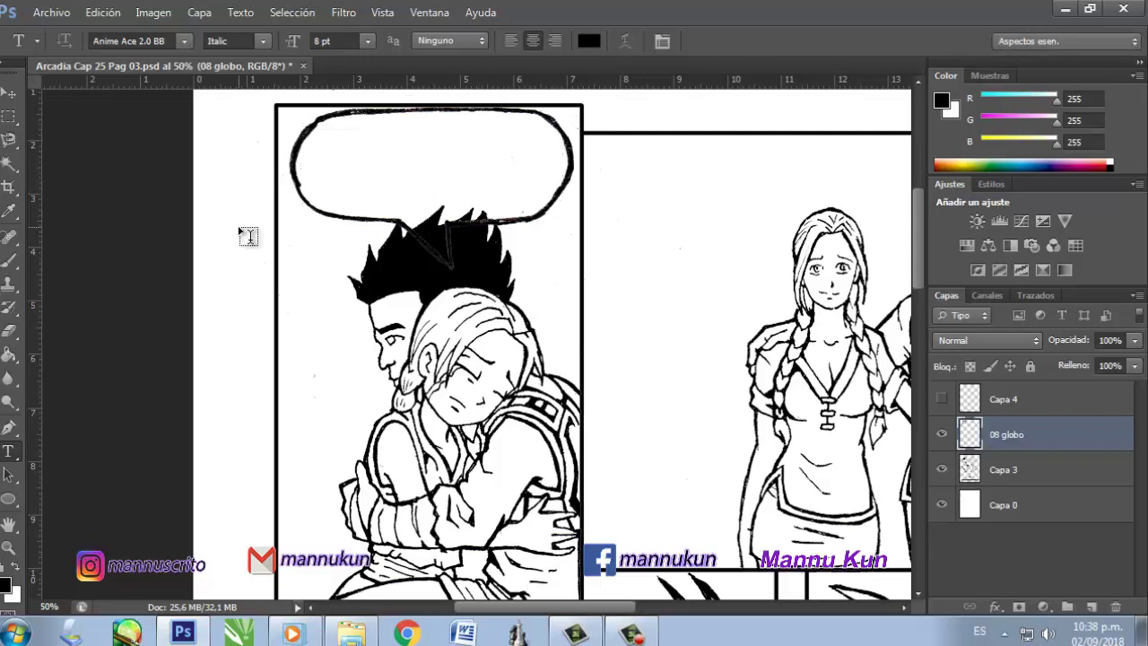
key(i)
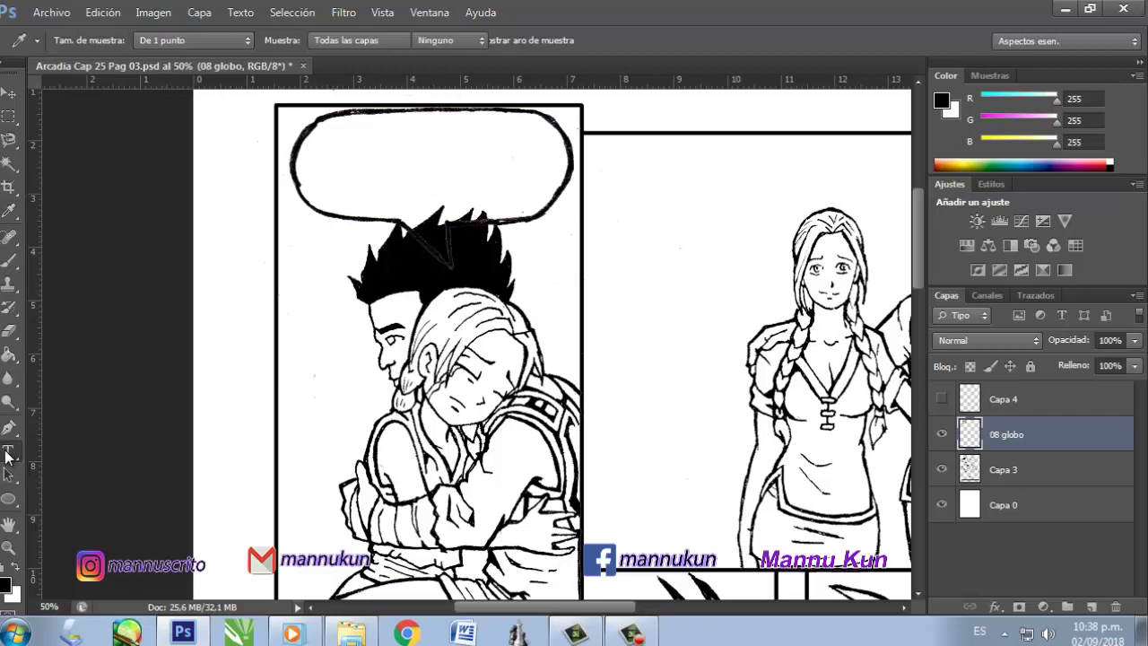
Add a text block inside the first panel's upper bubble reading "SI AMIKA, SIEMPRE VAMOS A SER AMIGOS, TE VOY A EXTRAÑAR!" and center it there
click(9, 451)
drag(305, 212, 559, 112)
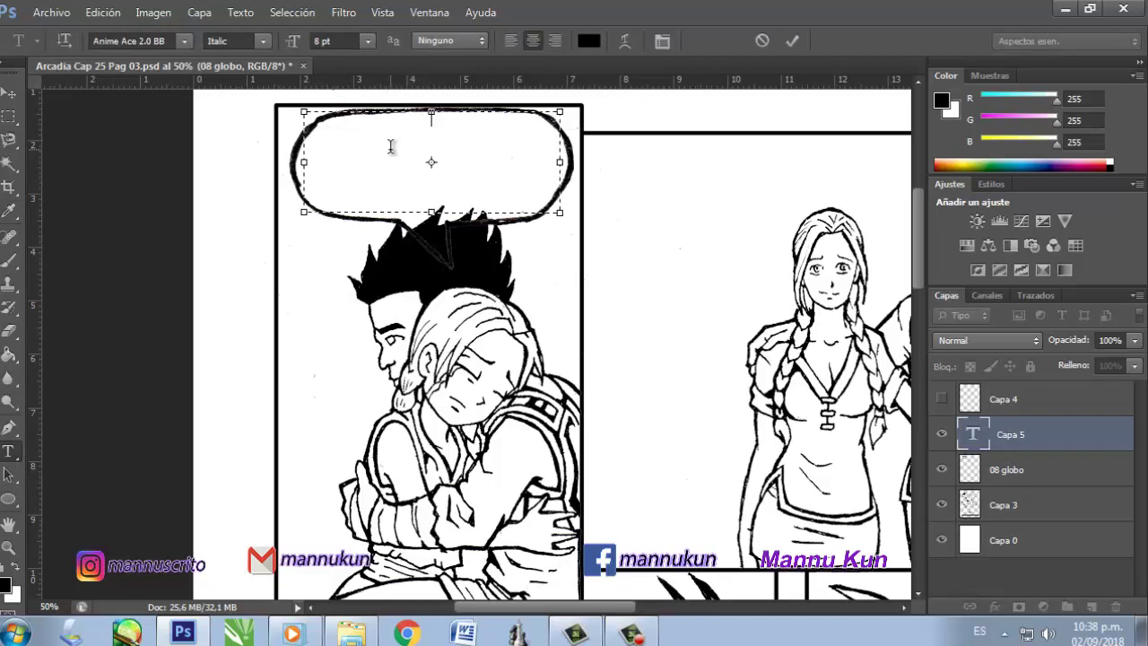
text(SI AMIKA)
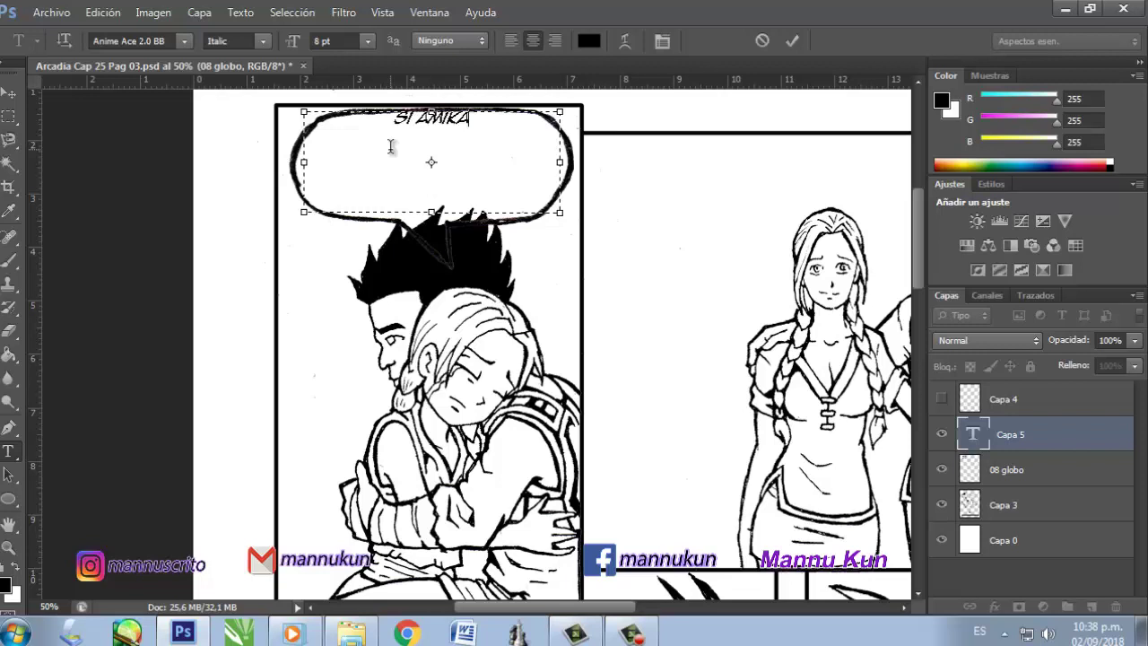
text(,)
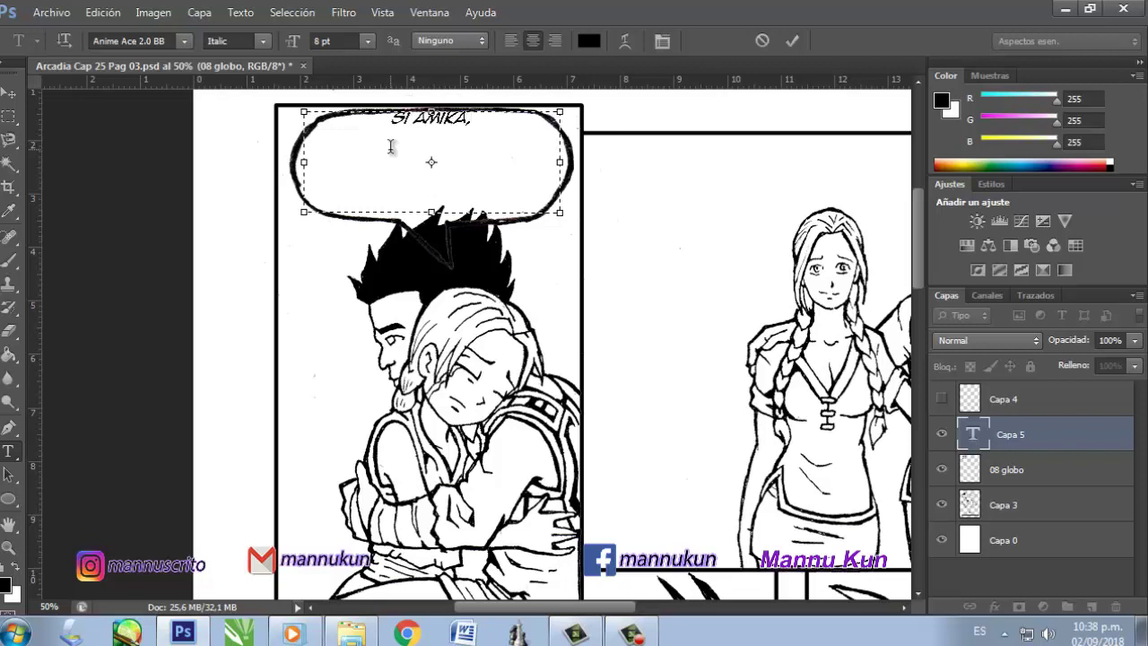
text( SIEMPRE VAMOS A SER AMI)
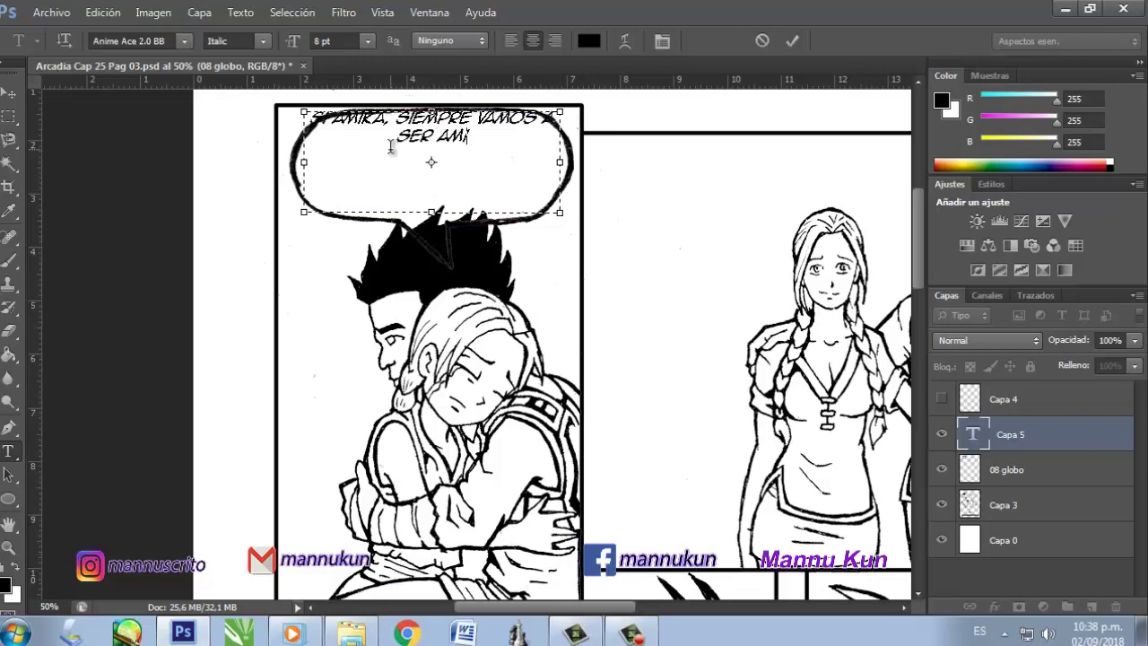
text(GOS, )
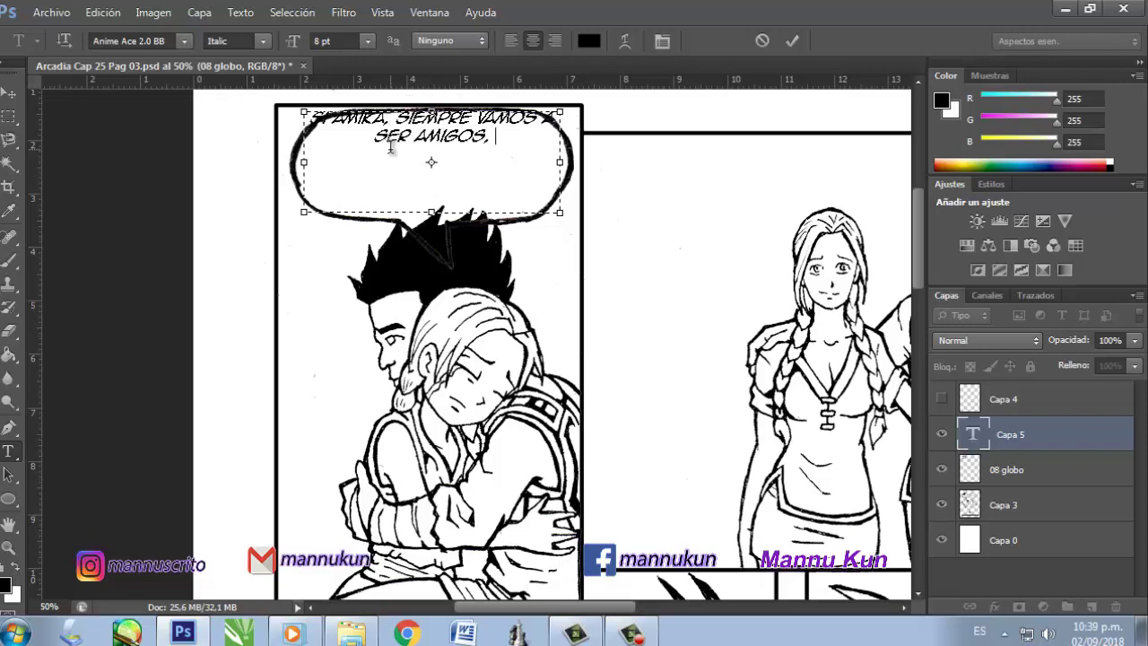
text(TE VOY A EX-TRAÑ)
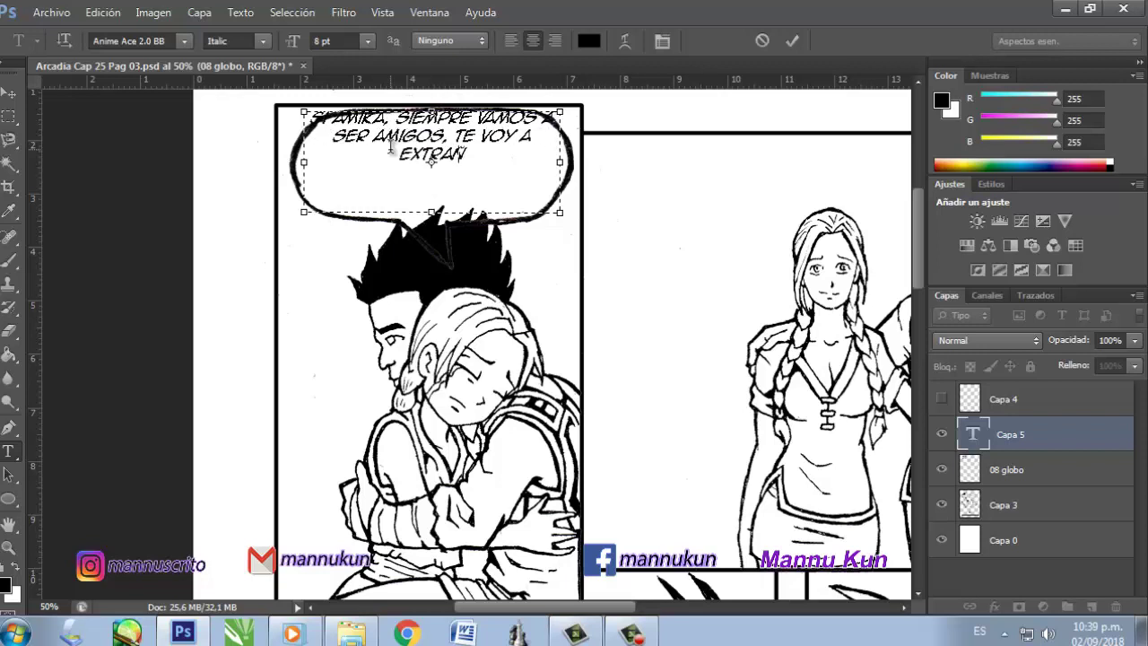
text(AR!)
drag(619, 115, 625, 139)
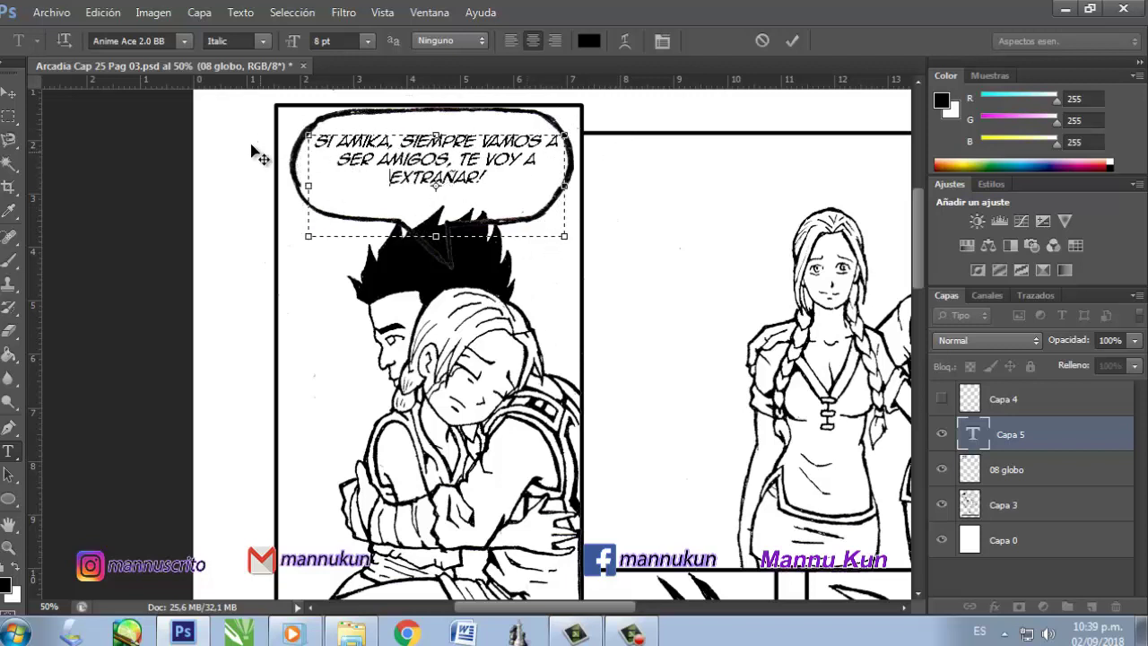
click(9, 474)
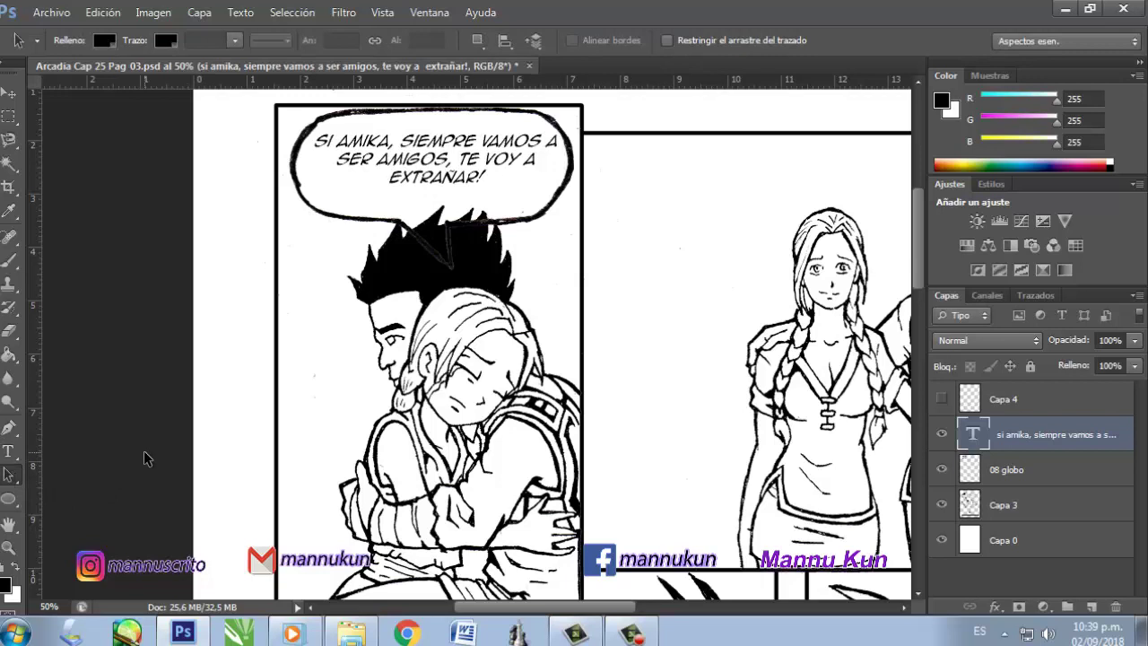
Add a text block reading "YO TAMBIEN CHORYF" in the blank area beside the hugging couple in the first panel
click(8, 452)
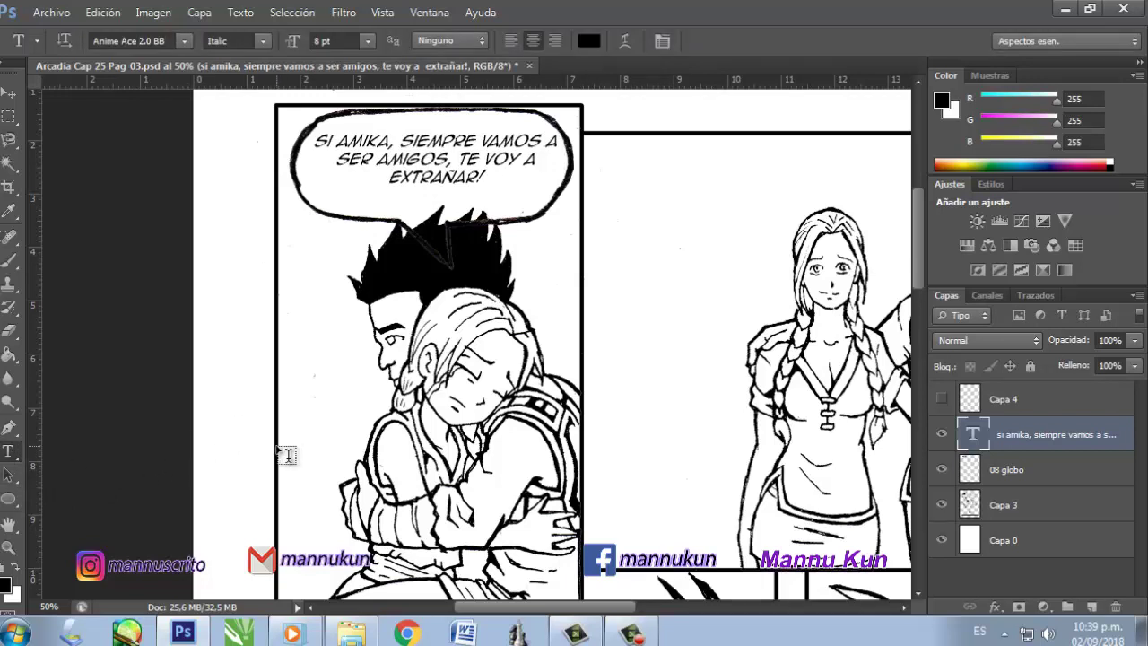
drag(284, 472, 391, 375)
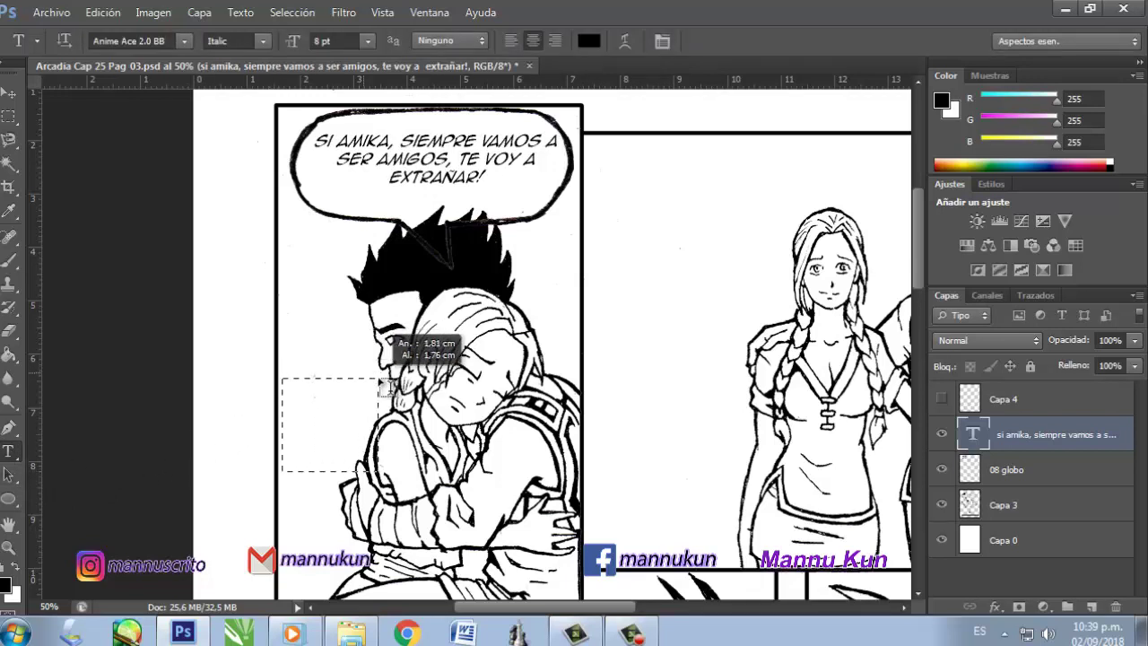
text(YO TAMBIEN CH)
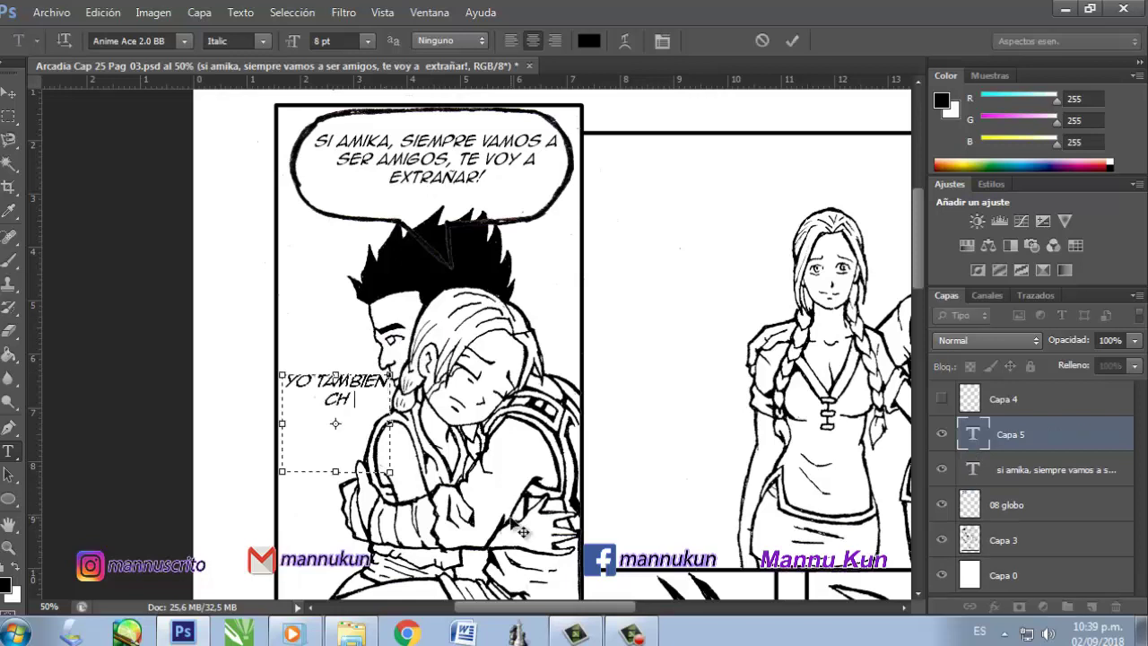
text(ORYF)
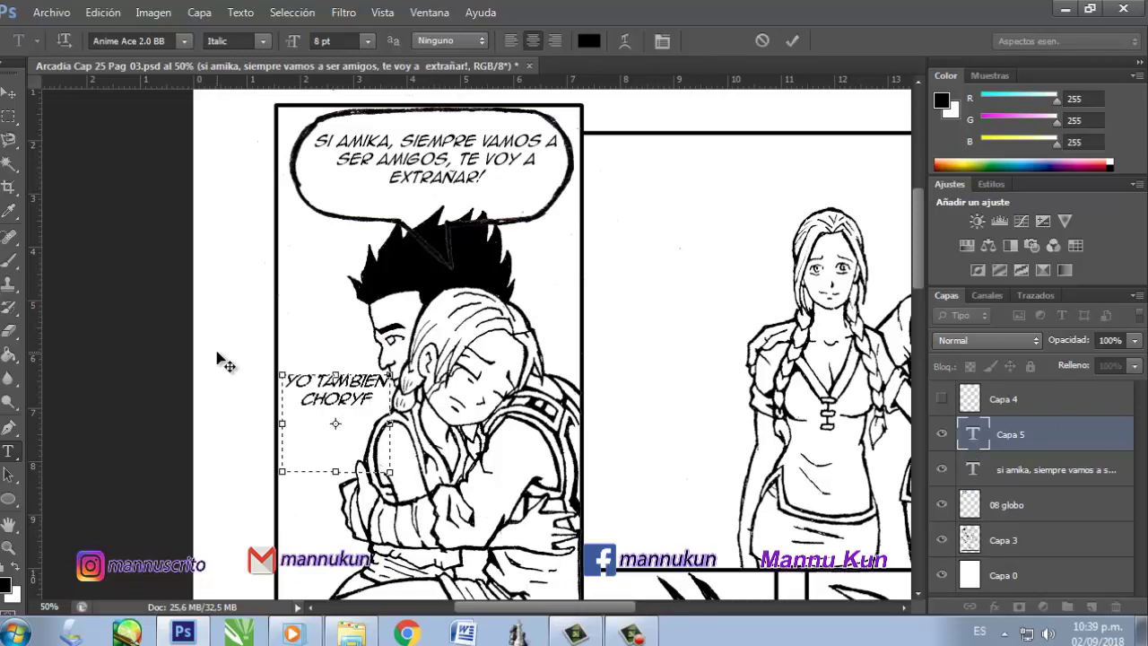
Put YO on its own line, shift the text block slightly and correct the second word to TAMBIÉN
click(312, 381)
key(Return)
drag(344, 352, 337, 359)
click(360, 408)
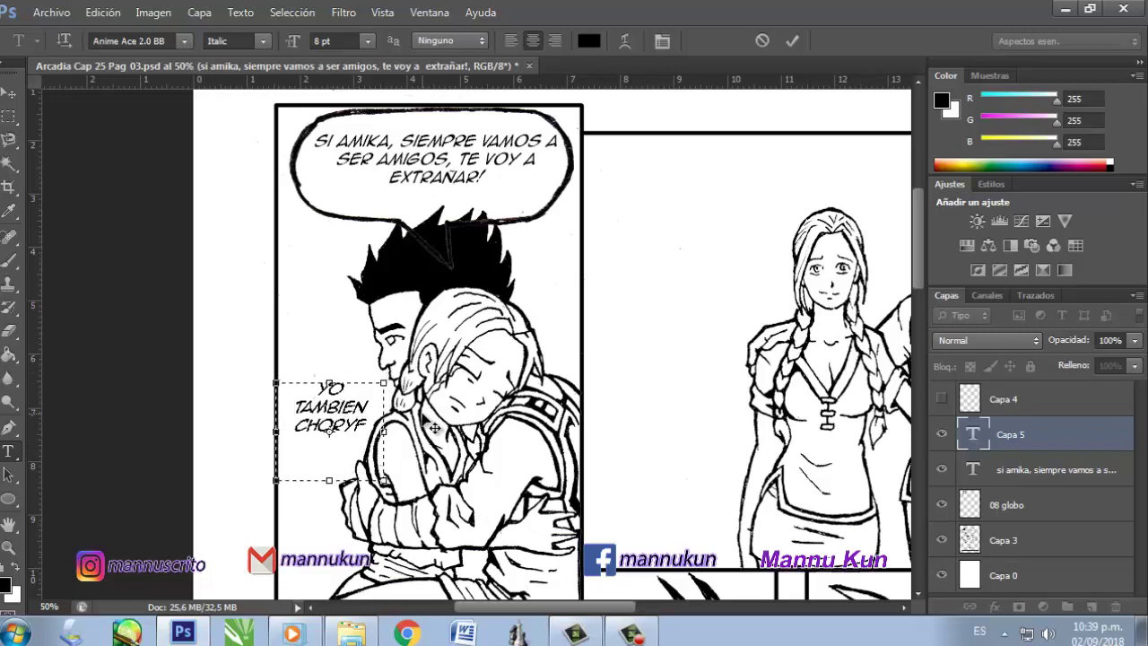
key(BackSpace)
text(é)
click(9, 474)
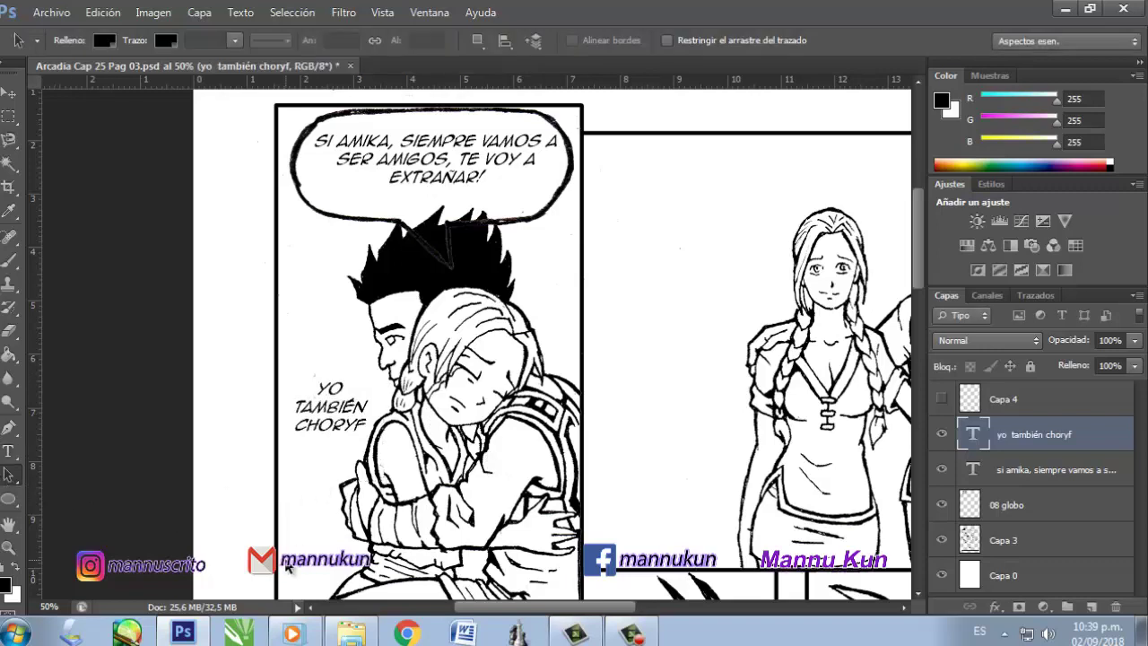
Place the 06 globo bubble image from the globos de accion folder on the page and rasterize its layer
click(350, 633)
scroll(618, 377, up, 1)
click(789, 148)
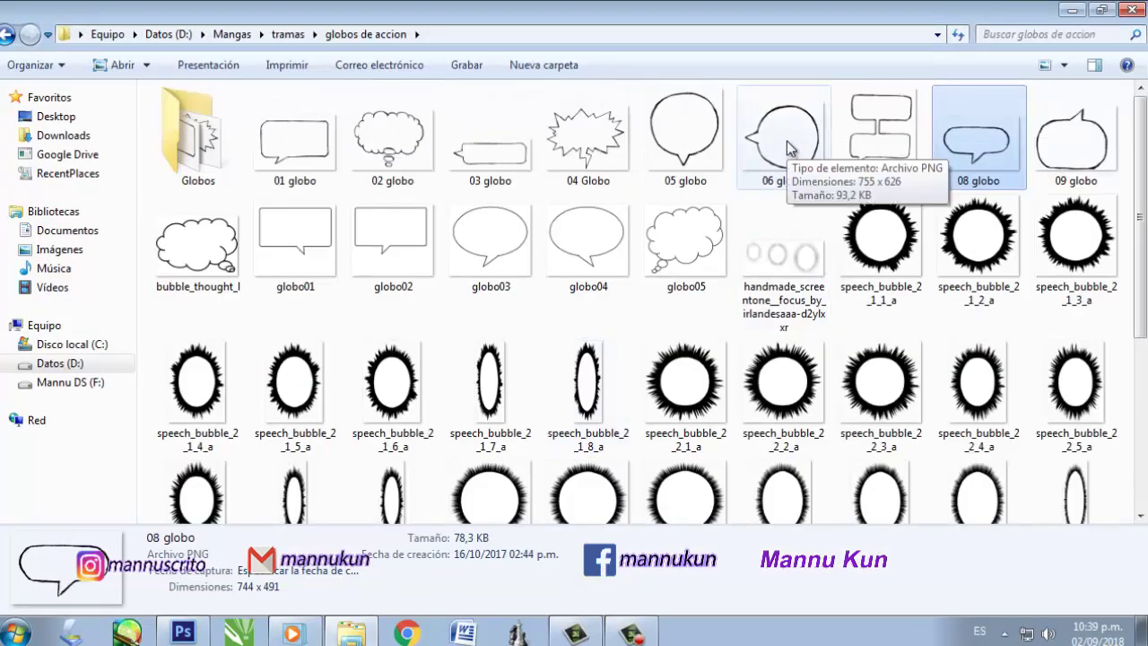
drag(789, 152, 502, 350)
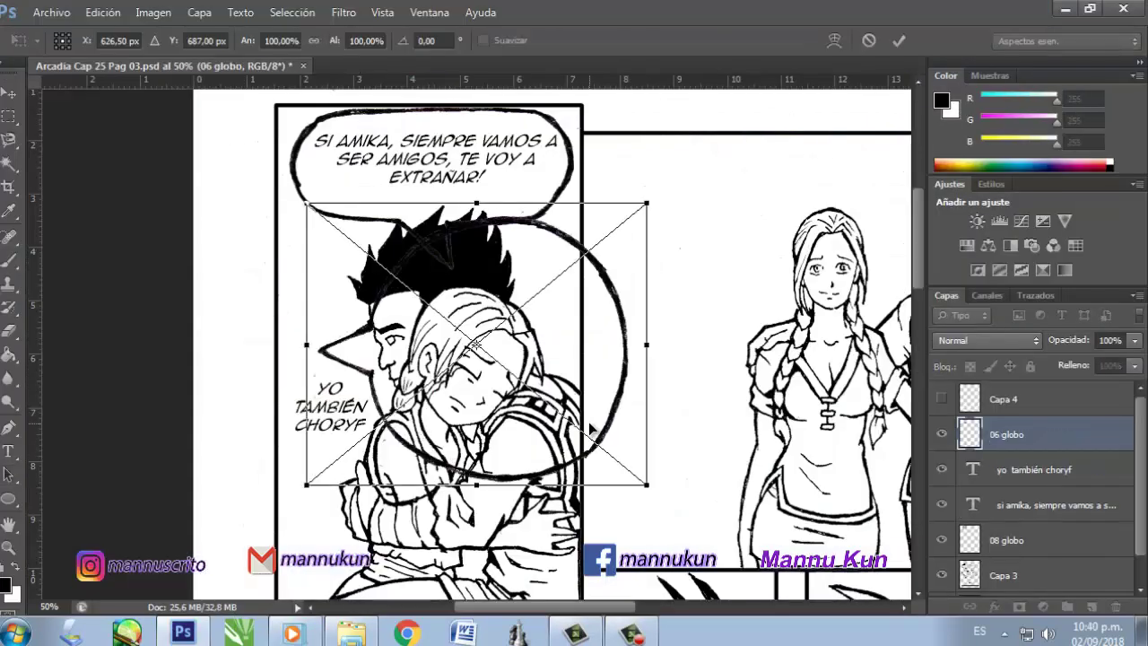
key(Return)
right_click(1035, 446)
click(825, 237)
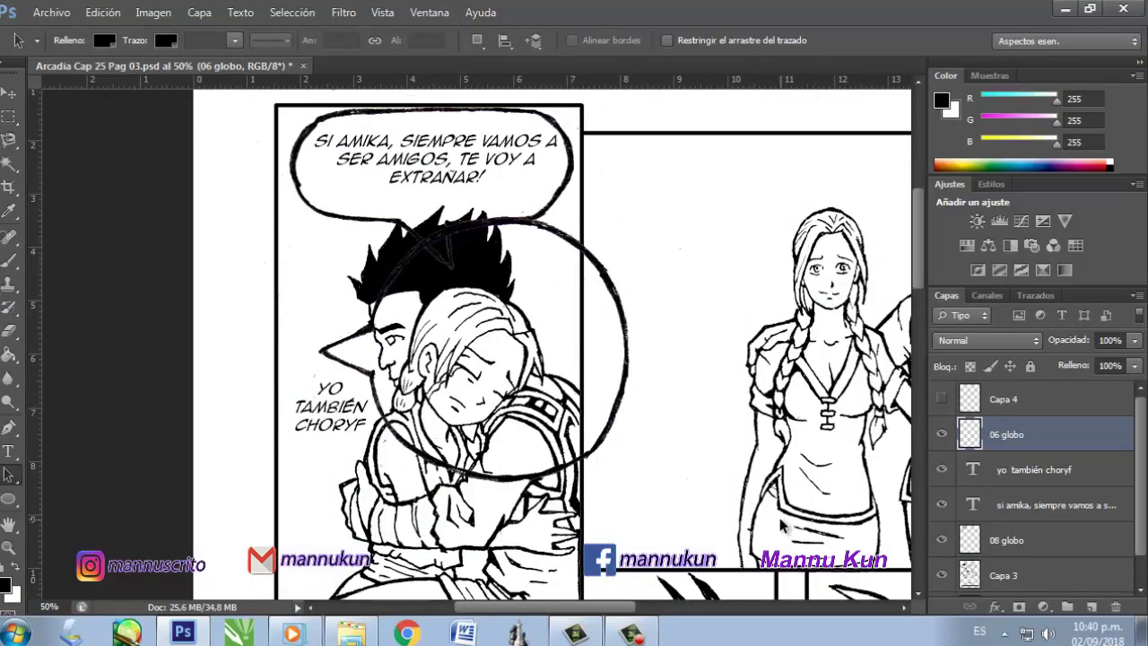
Flip the 06 globo bubble horizontally and shrink it to about 39% by 40% around the "YO TAMBIÉN CHORYF" text
key(ctrl+t)
drag(630, 350, 194, 349)
drag(316, 349, 428, 348)
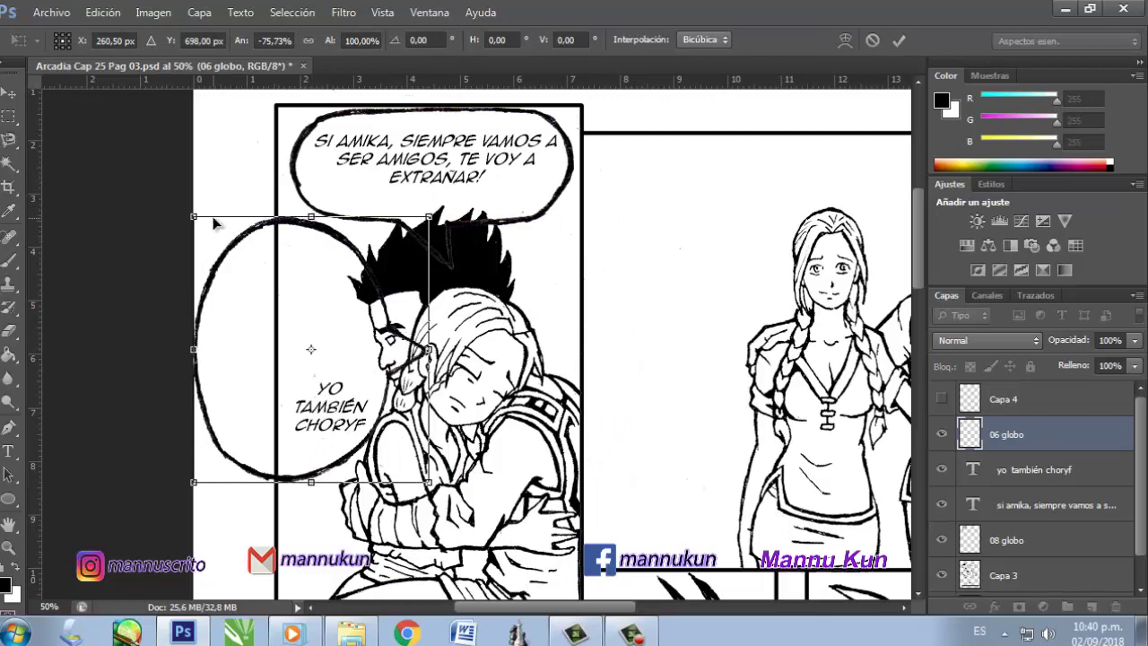
drag(194, 216, 275, 355)
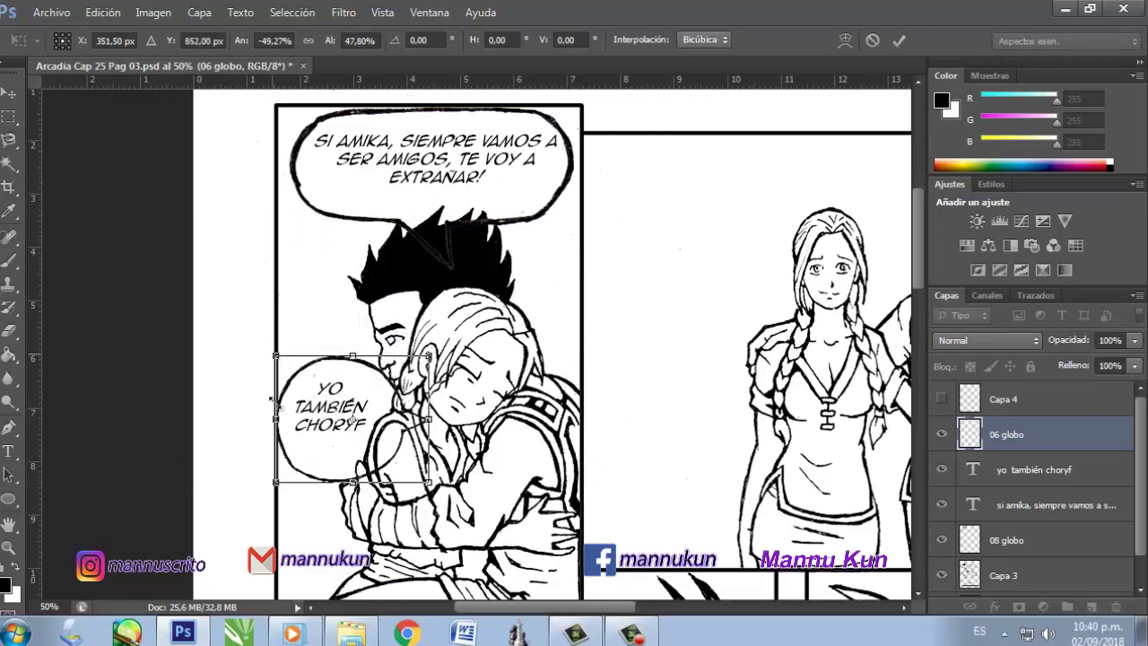
drag(351, 482, 351, 461)
drag(429, 408, 396, 408)
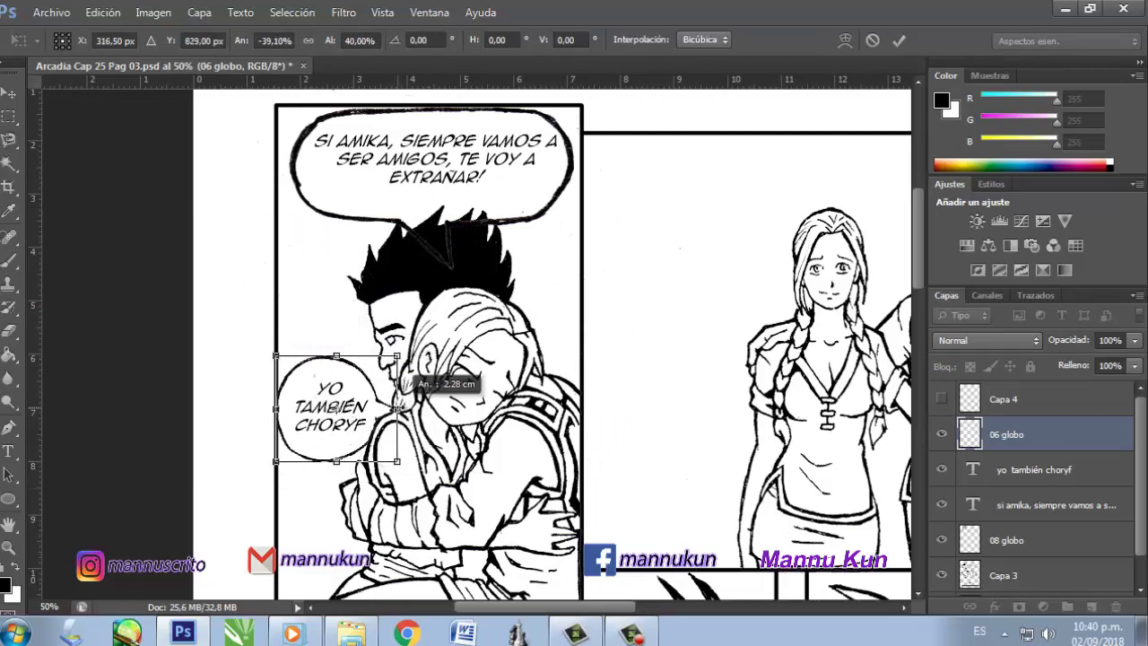
Narrow the 06 globo bubble to about 34% width, nudge it to center around its text and apply the transformation
drag(277, 413, 276, 414)
key(shift+Right)
key(shift+Right)
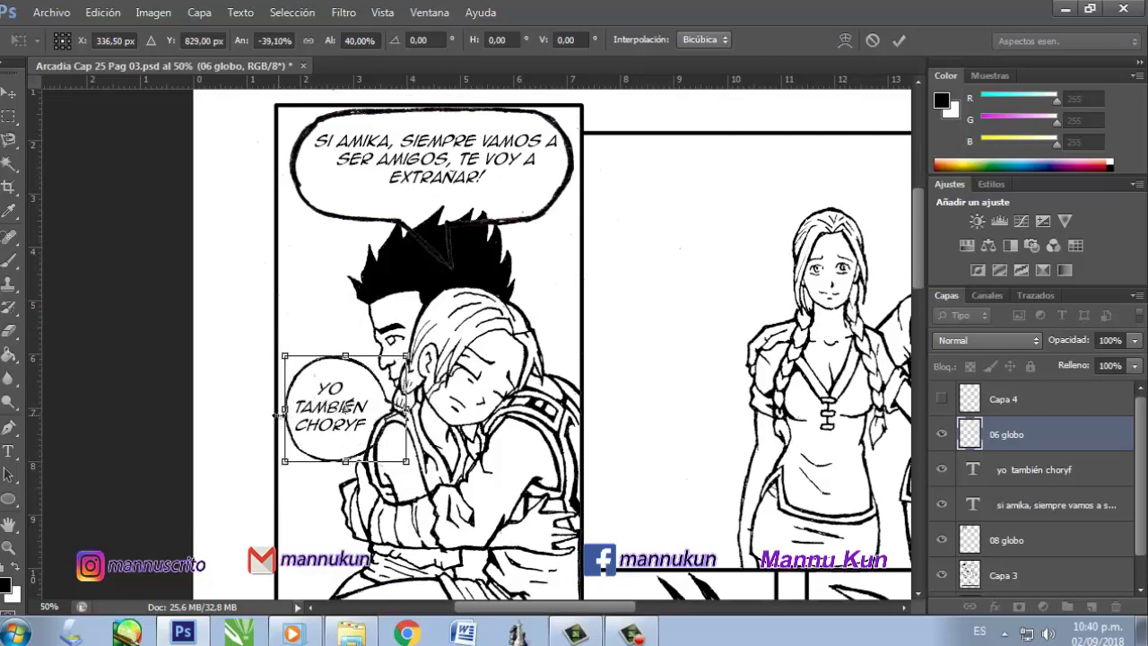
drag(408, 409, 390, 409)
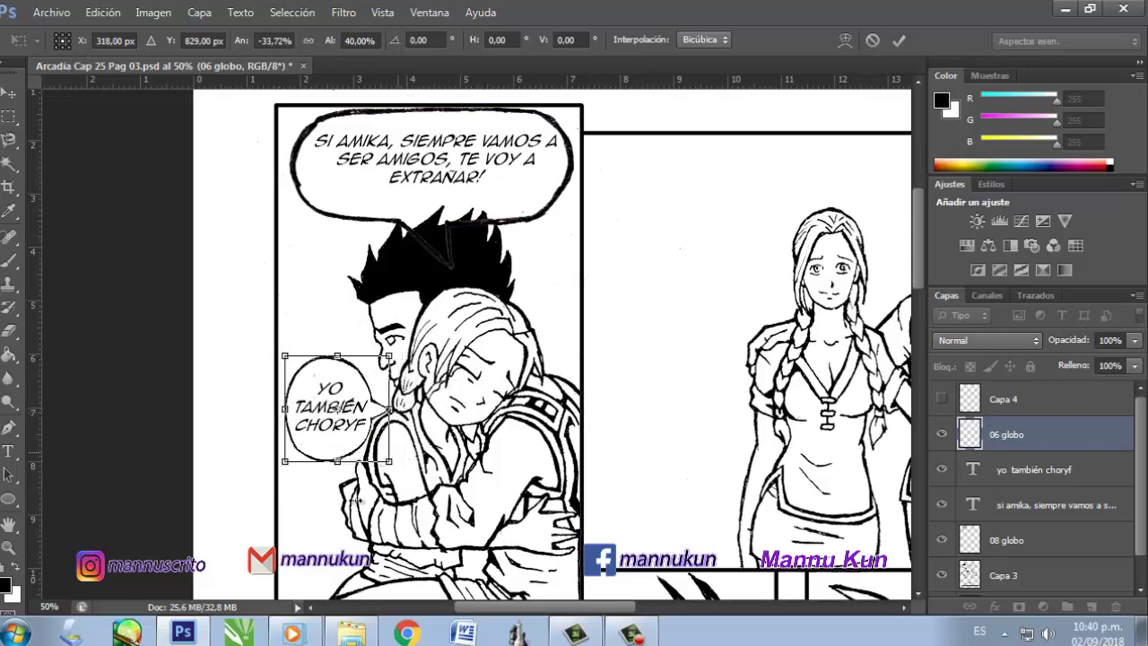
key(shift+Right)
key(shift+Down)
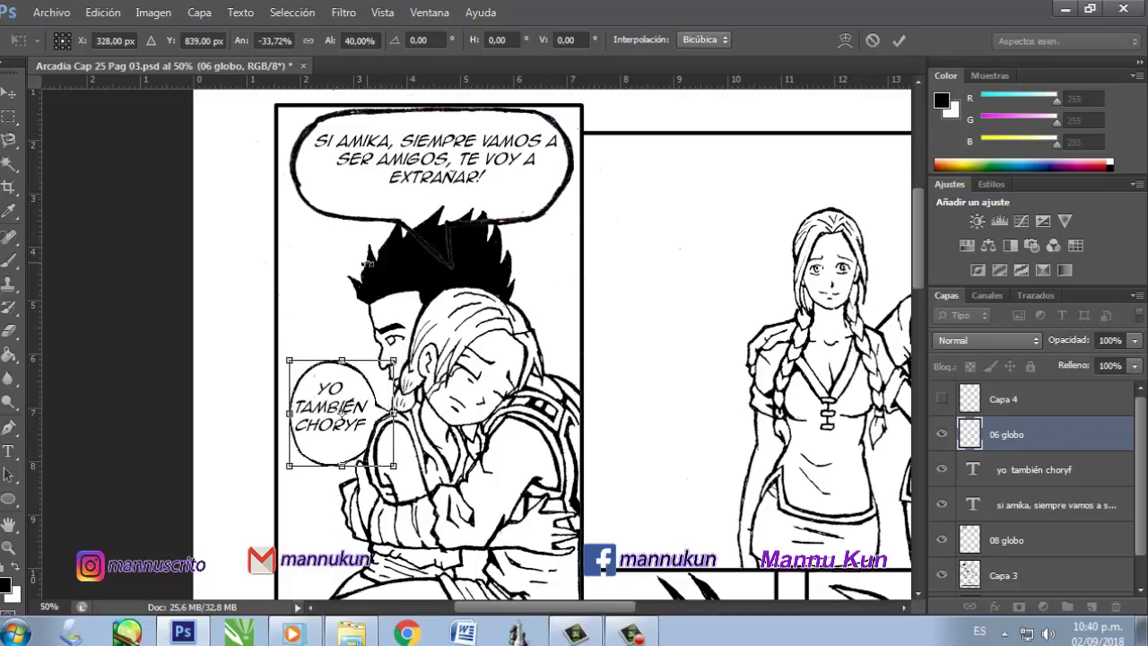
key(shift+Left)
key(Return)
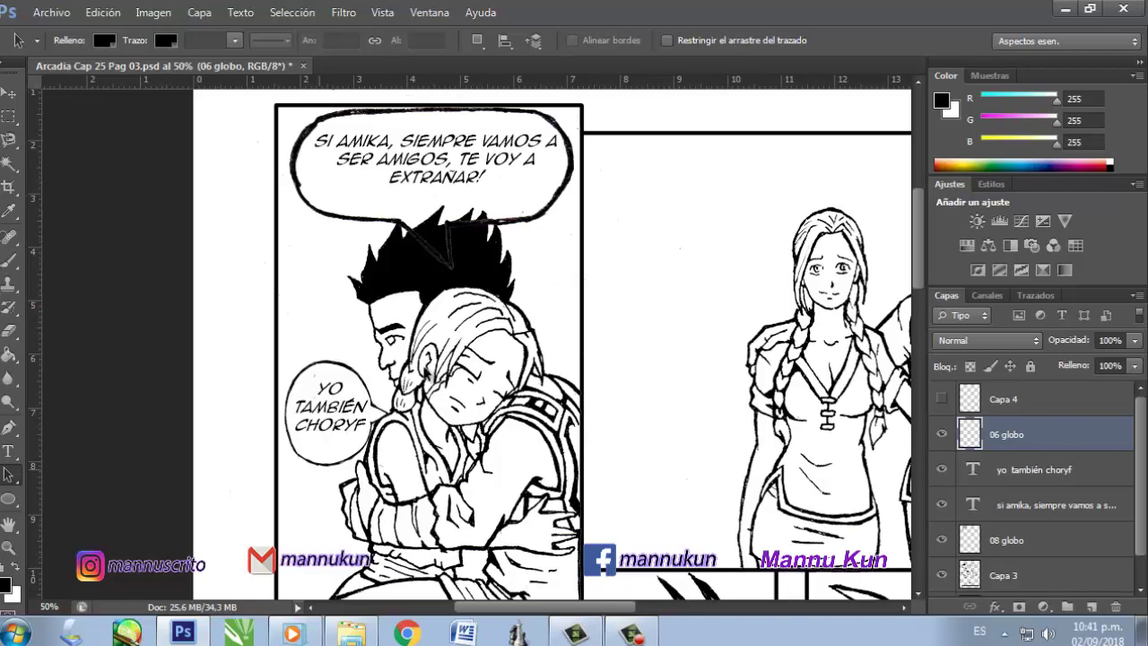
Place the 01 globo bubble image at 100% over the second panel and rasterize its layer
mouse_move(920, 223)
mouse_down()
mouse_move(919, 266)
mouse_move(919, 210)
mouse_up()
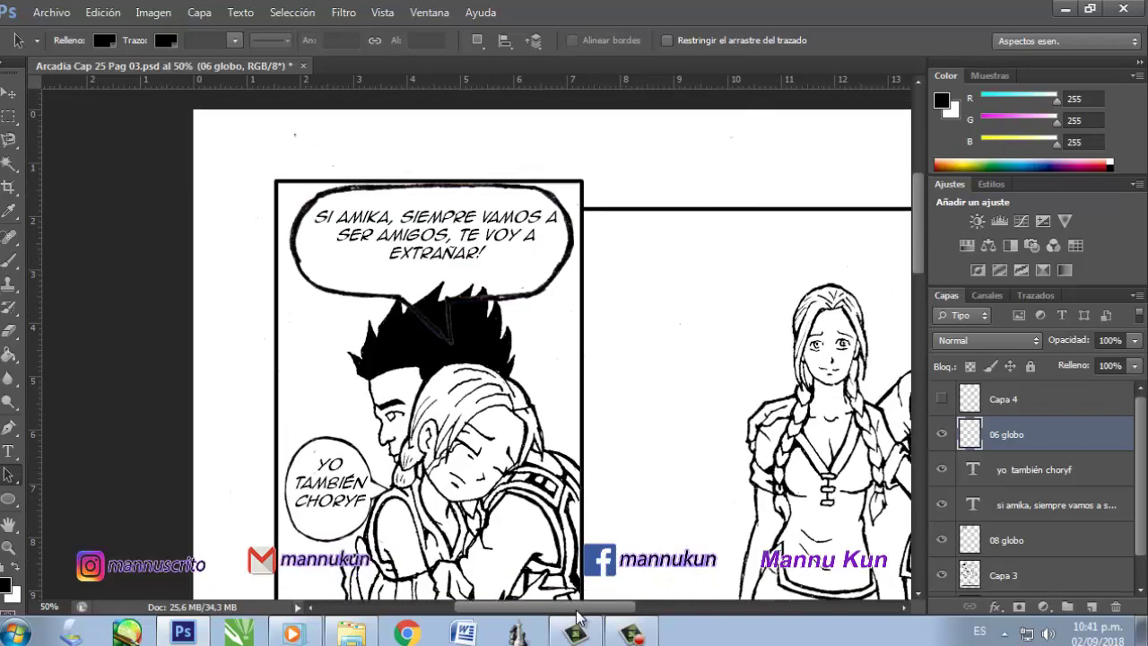
drag(578, 617, 657, 617)
drag(919, 226, 913, 244)
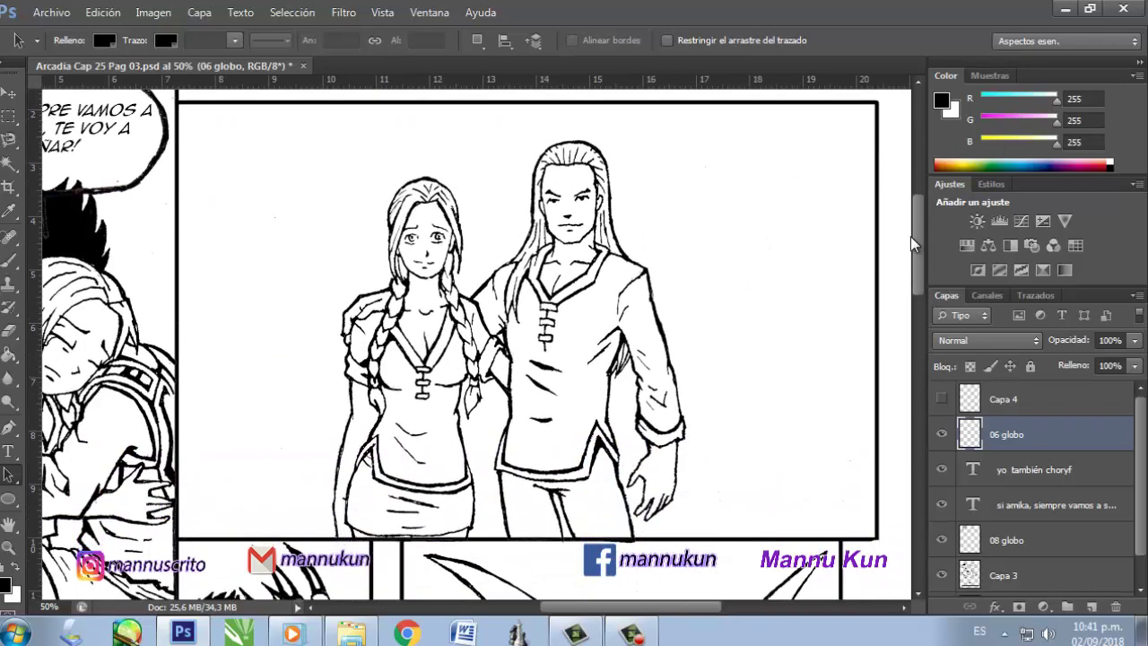
click(348, 633)
scroll(484, 467, up, 1)
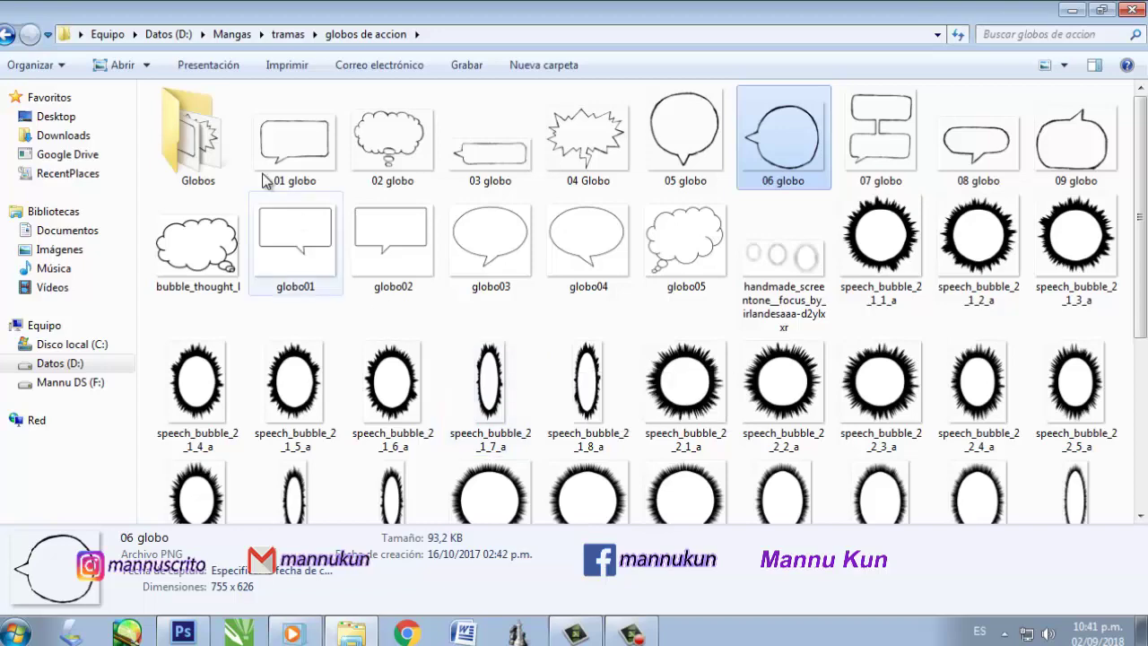
drag(295, 139, 495, 396)
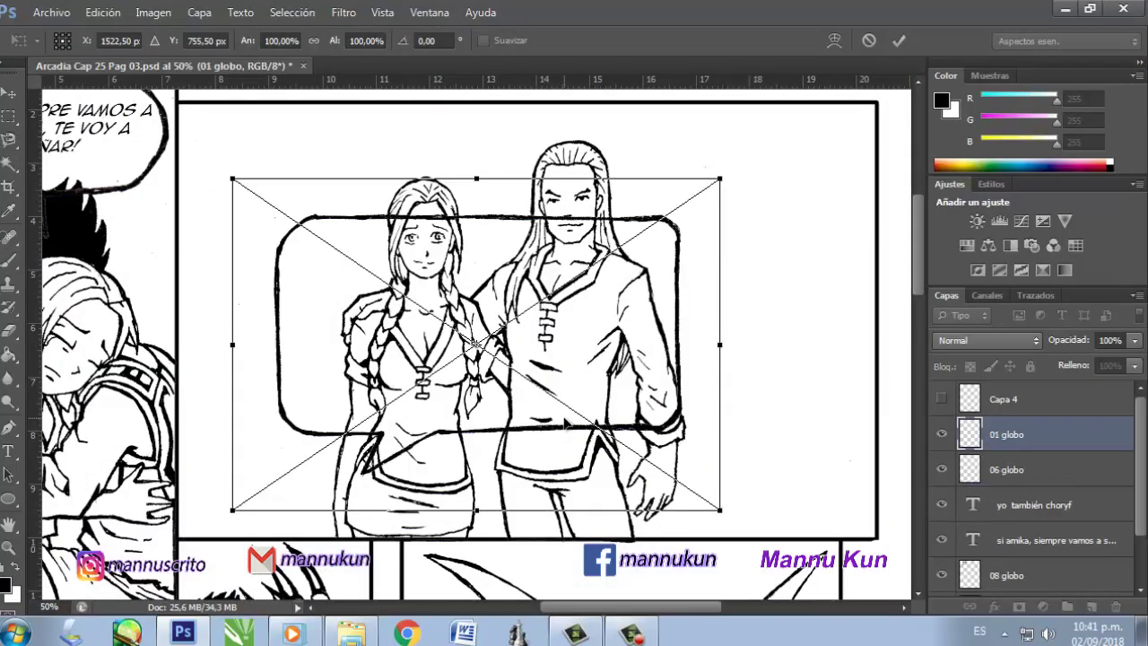
key(Return)
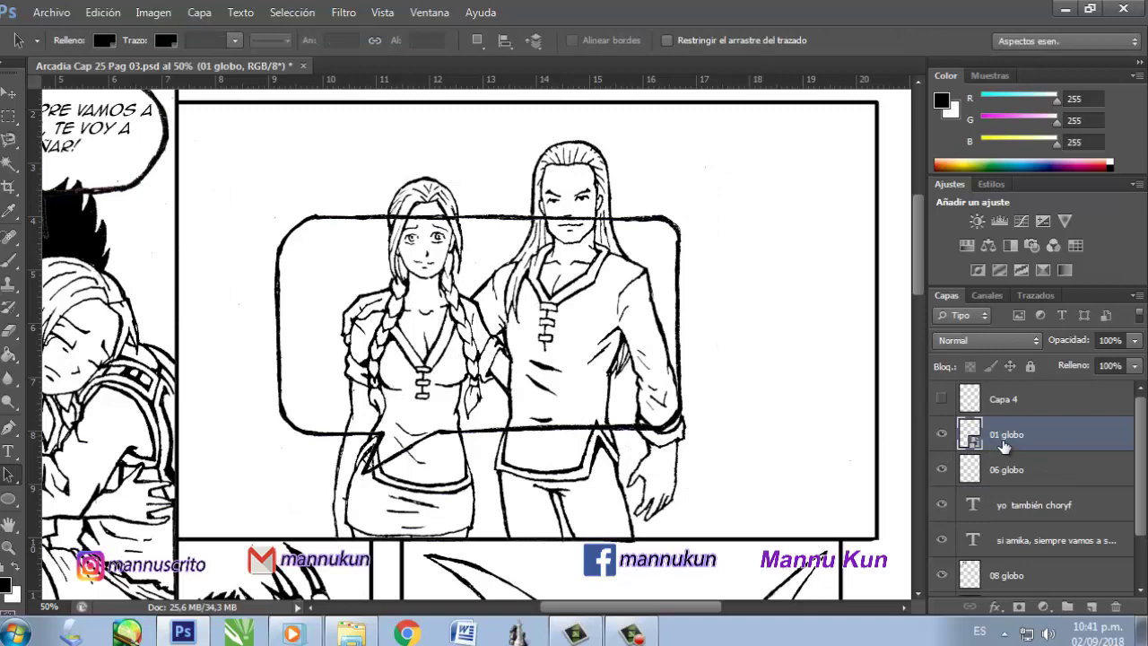
right_click(1006, 441)
click(789, 237)
Flip the 01 globo bubble horizontally, resize it to about 48% by 69%, and position it in the second panel's upper-left corner
key(ctrl+t)
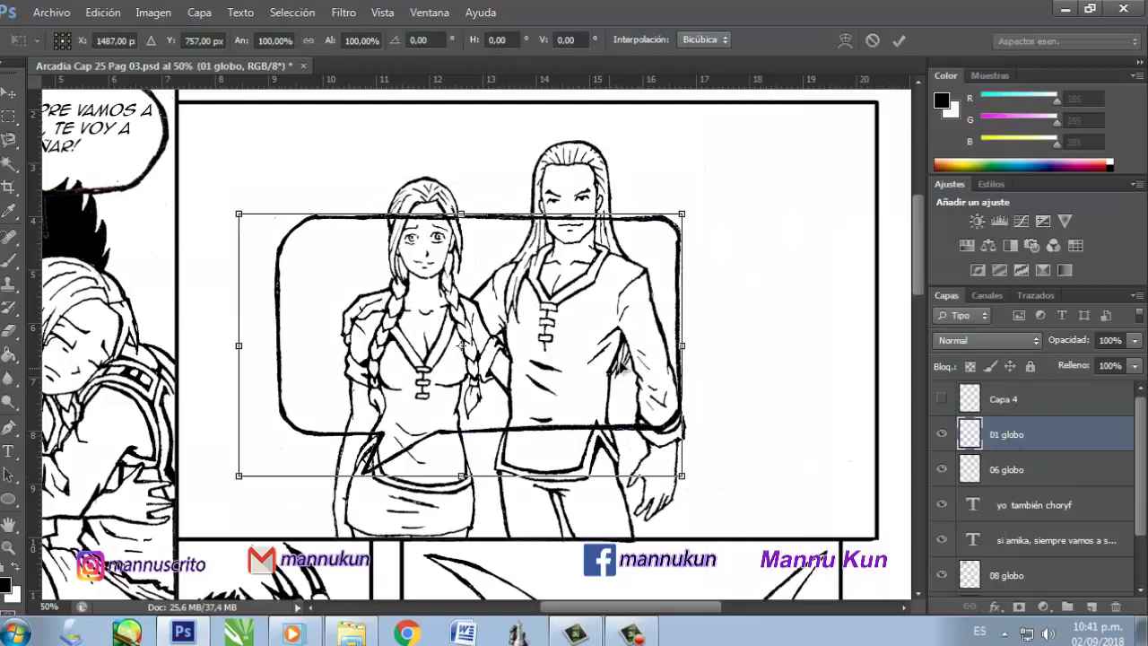
drag(682, 346, 348, 346)
drag(264, 473, 264, 383)
drag(288, 302, 402, 196)
drag(296, 278, 296, 292)
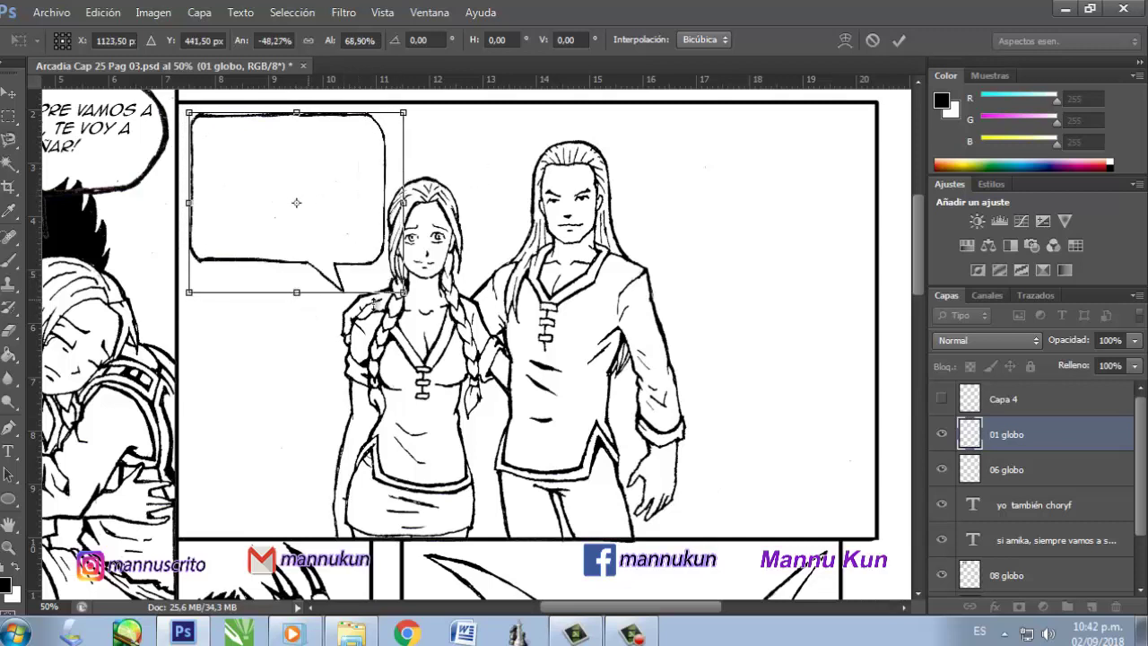
key(Return)
Add a text box inside the second panel's bubble reading "TODO EL PUEBLO DE LORLES TE ESTARÁ AGRADECIDO"
click(8, 451)
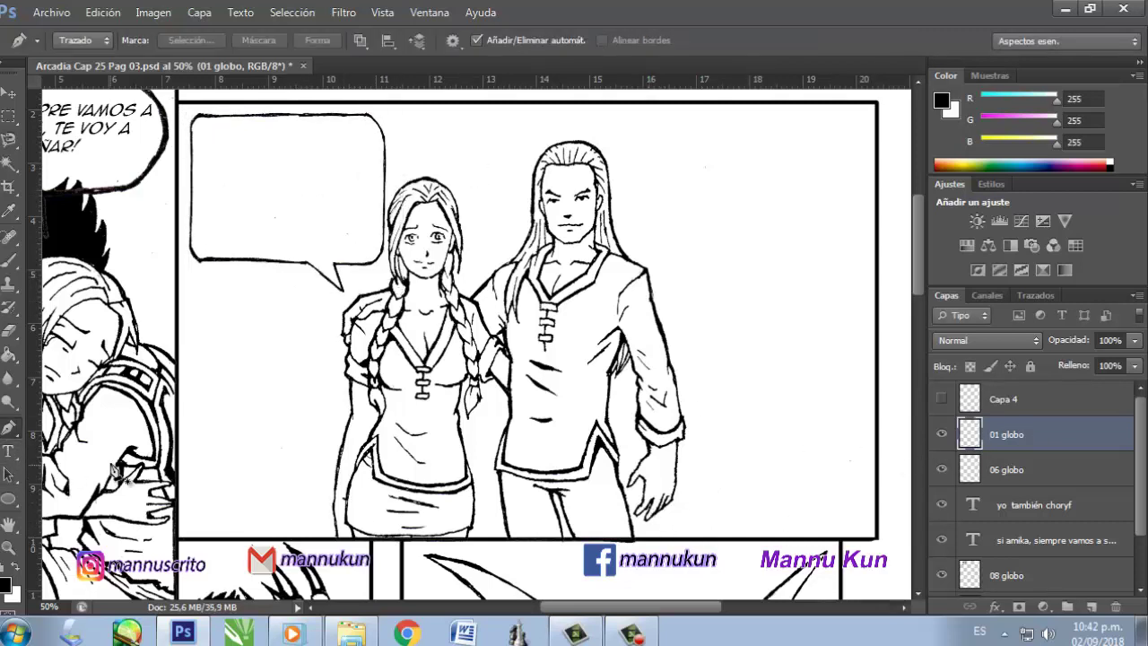
drag(202, 254, 379, 117)
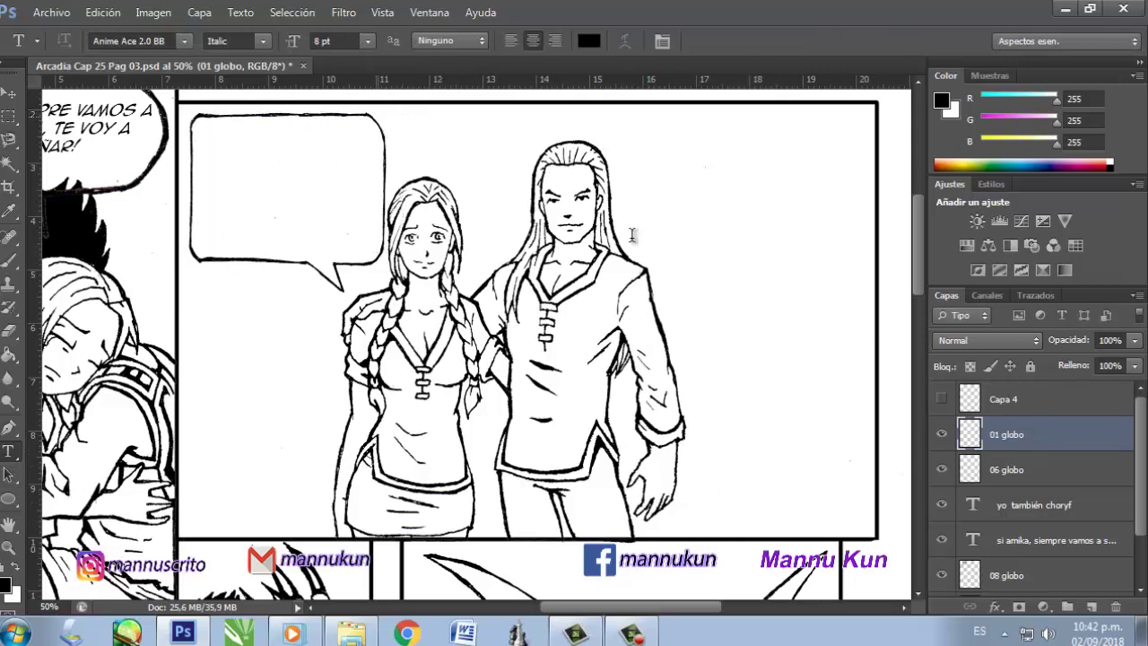
text(TODO EL PUEBLO DE LORLES)
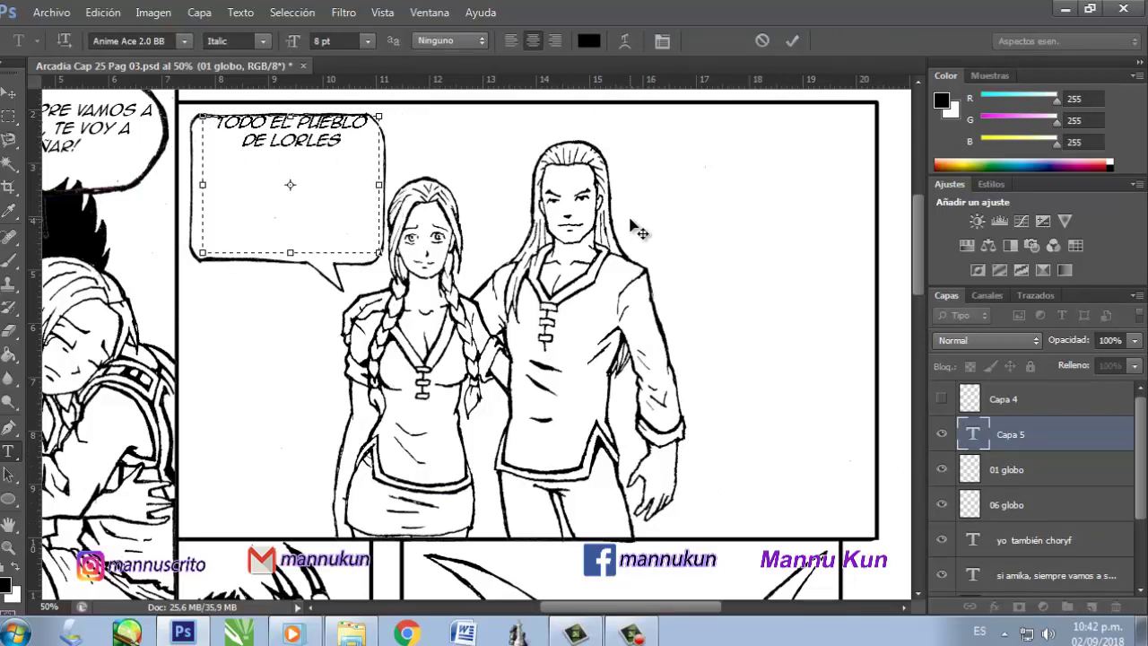
text( TE ESTAR)
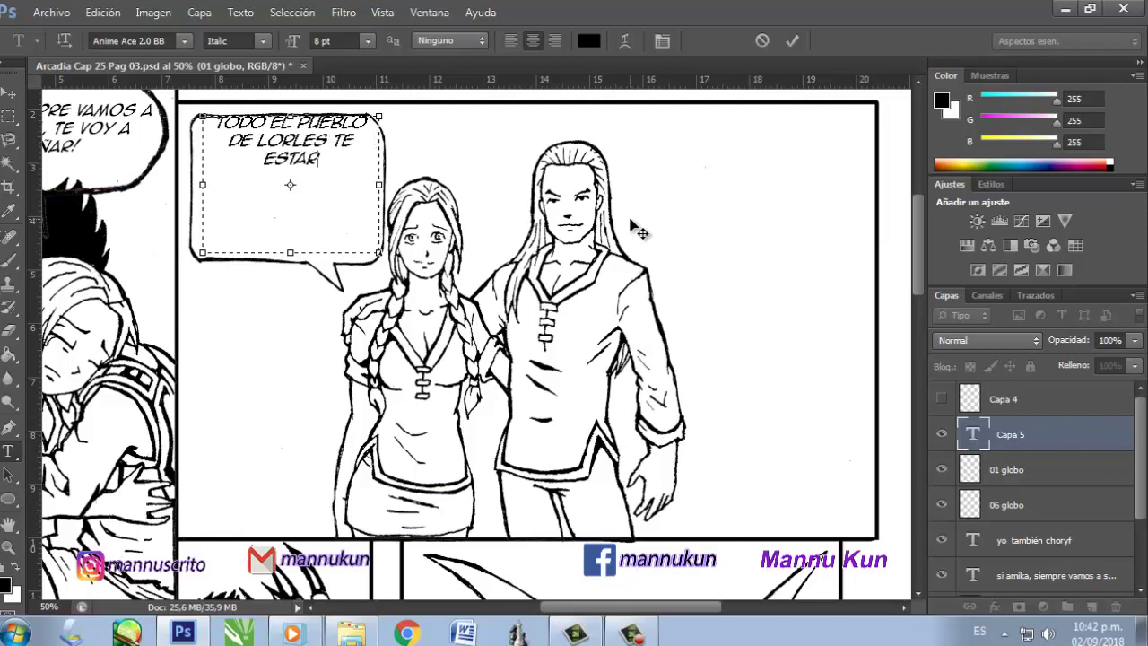
text(Á AGRADECI-DO)
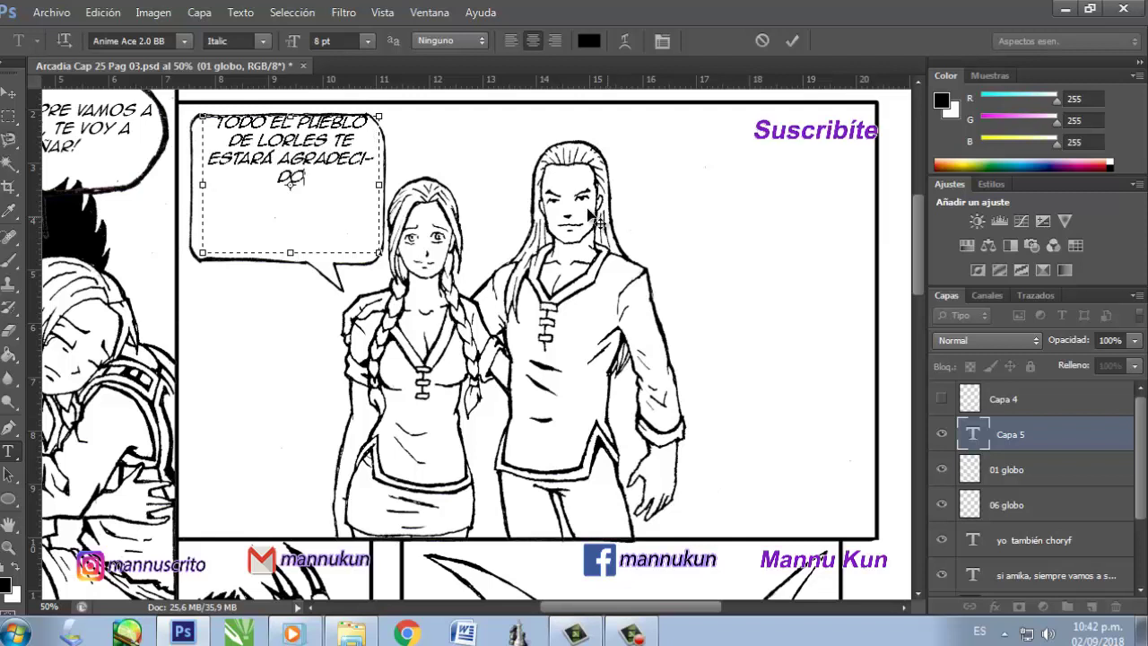
Put "AGRADECIDO" on its own line without a blank line above, and lower the text to center it in the bubble
key(ctrl+Left)
key(Return)
drag(424, 121, 446, 164)
key(Return)
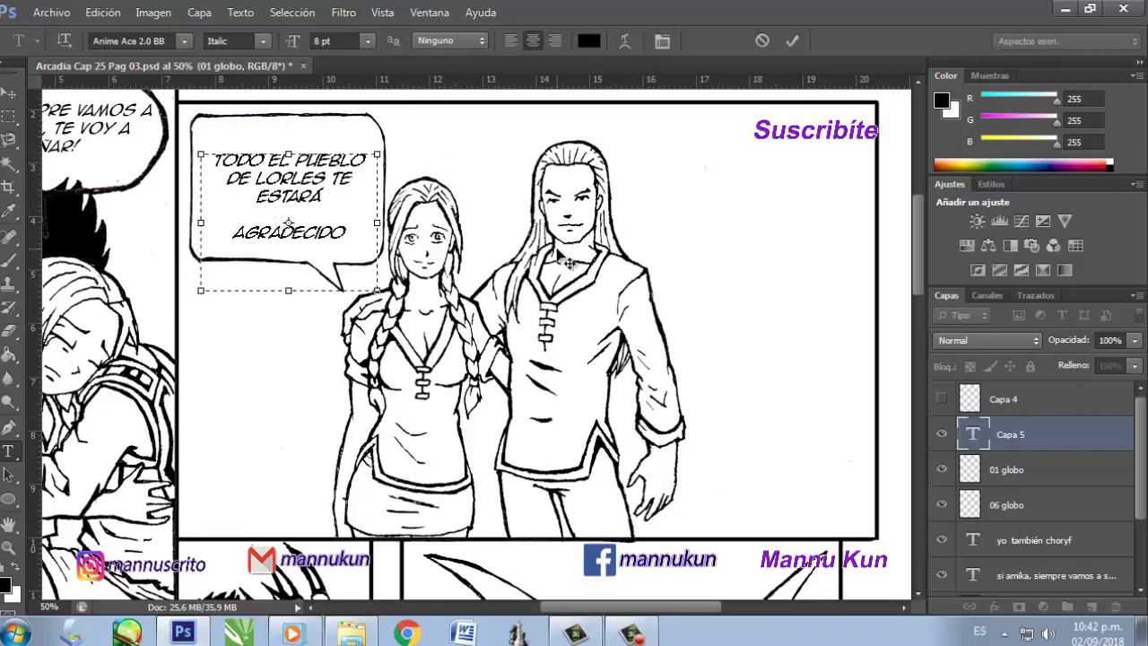
key(BackSpace)
click(9, 473)
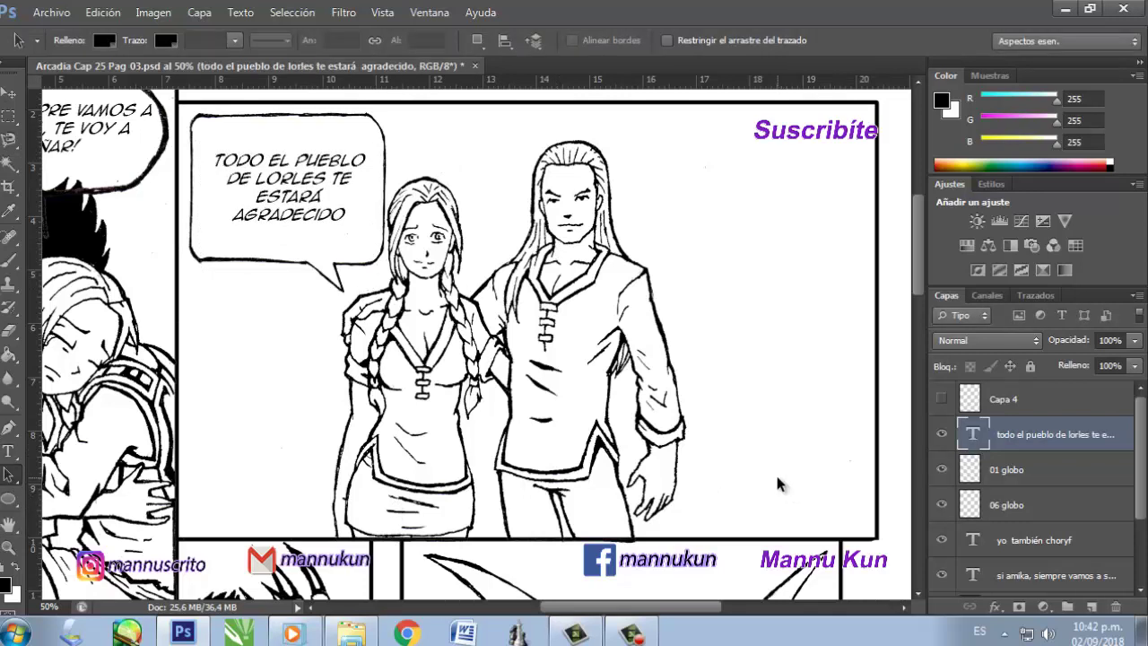
Select the 01 globo layer and shrink its bubble around the text to about 90% in width and height
click(9, 545)
key(ctrl+minus)
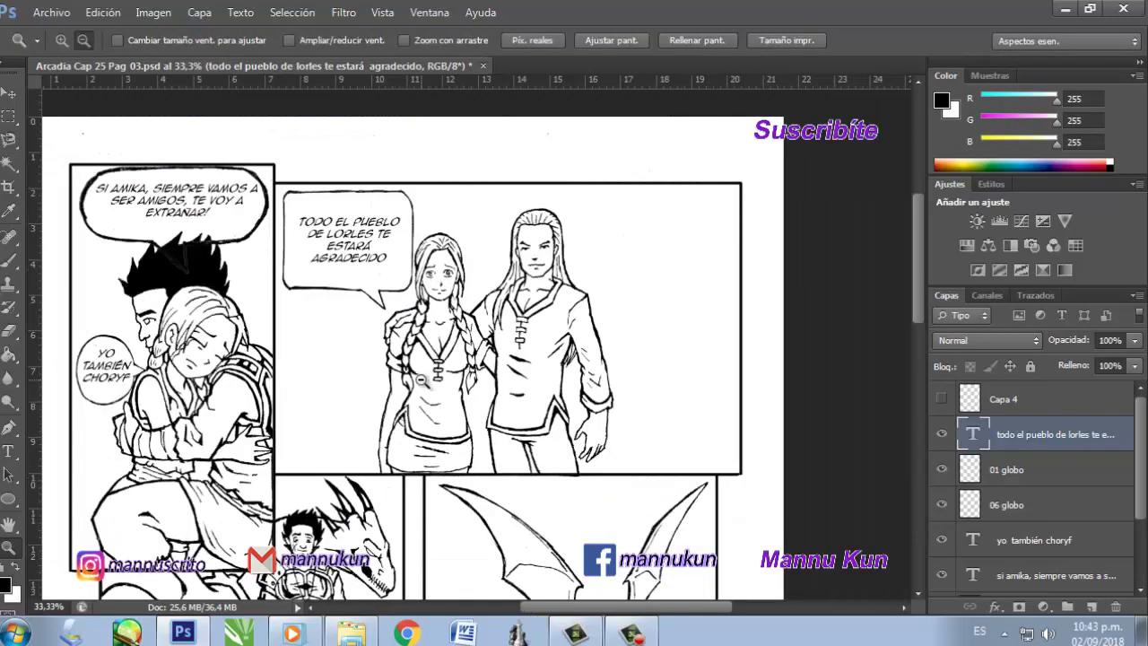
key(ctrl+minus)
scroll(622, 465, down, 3)
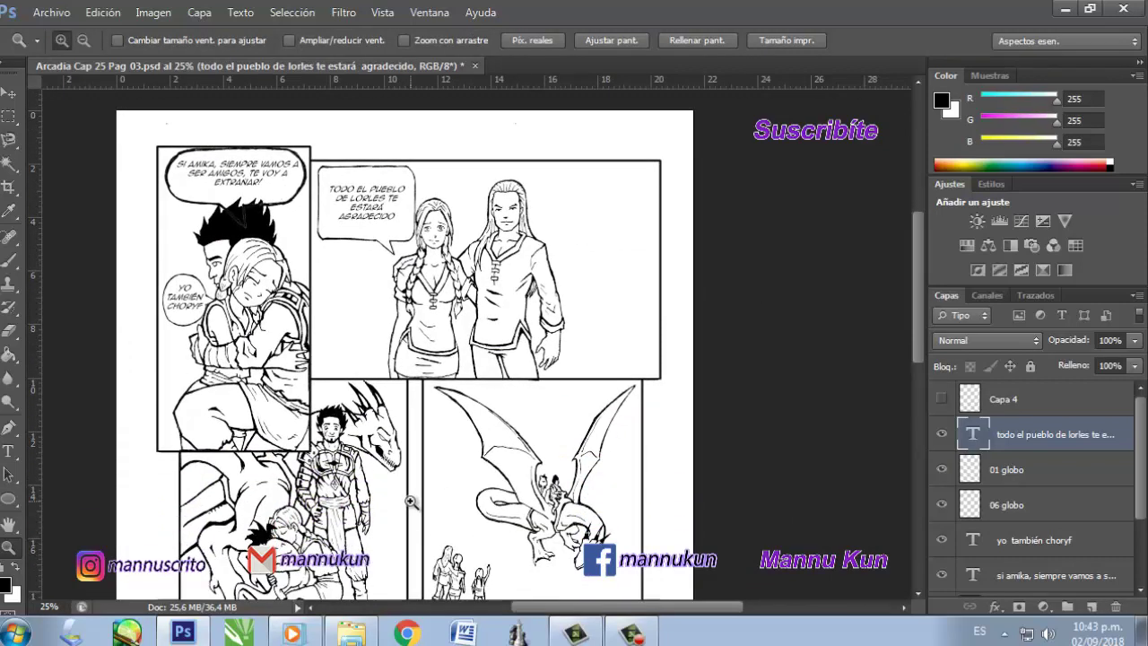
click(1023, 473)
click(1011, 403)
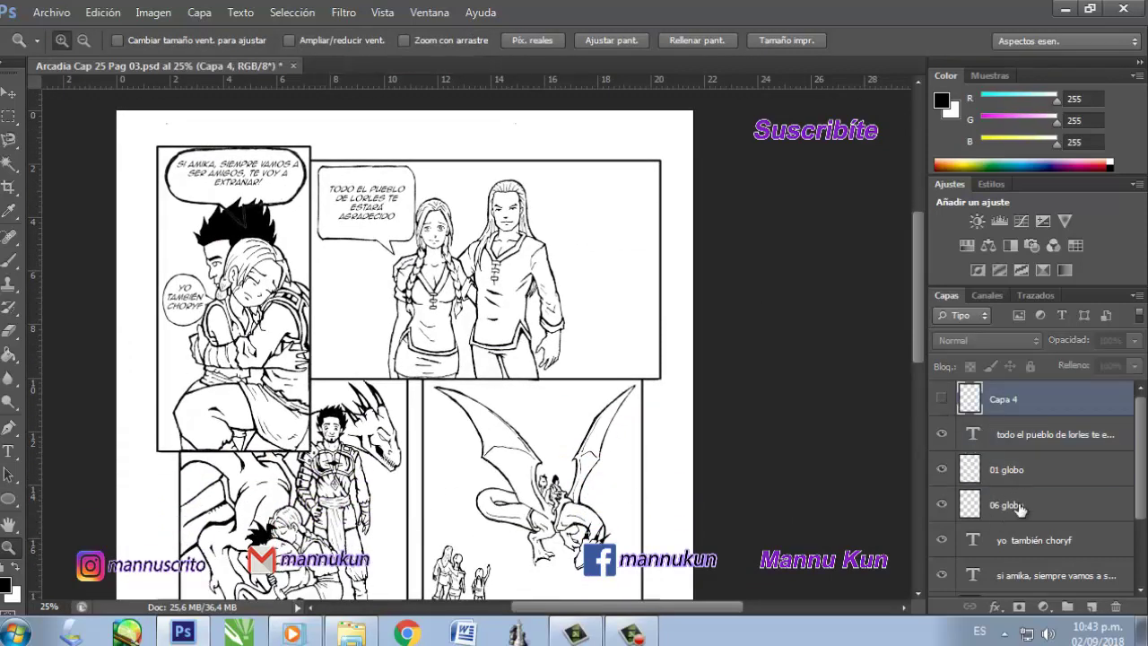
click(1021, 508)
click(1012, 473)
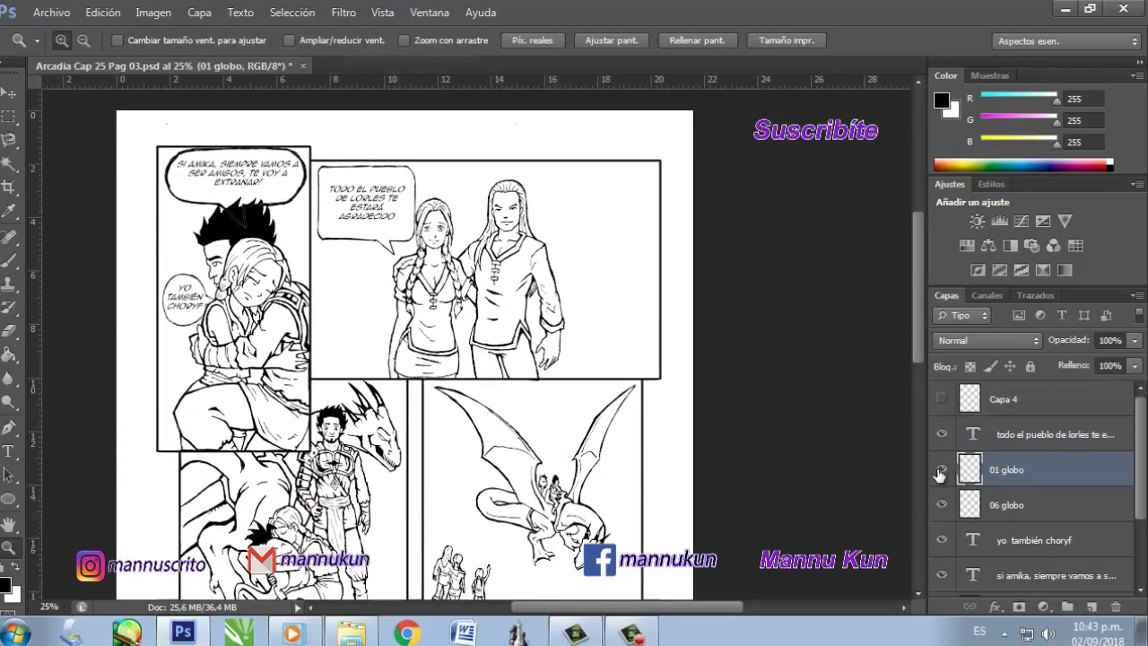
click(392, 235)
click(362, 210)
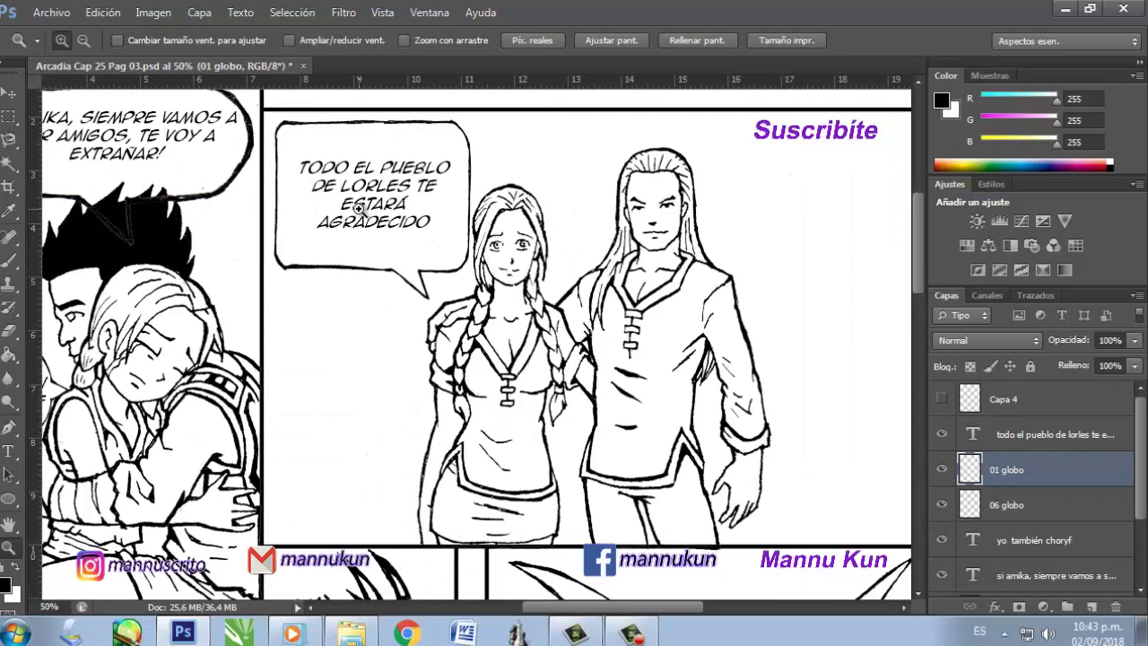
key(ctrl+t)
drag(487, 121, 478, 128)
drag(274, 304, 285, 289)
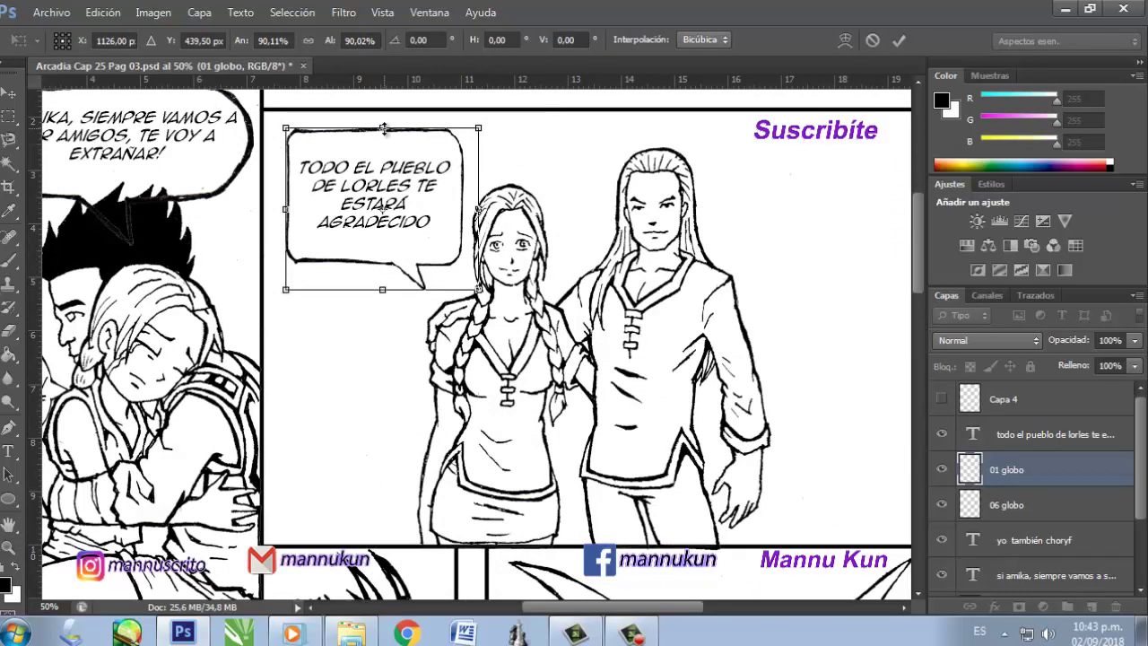
Reduce the 01 globo bubble's height slightly from both its upper and lower edges and apply the transformation
drag(382, 128, 383, 133)
drag(382, 290, 383, 279)
key(Return)
key(z)
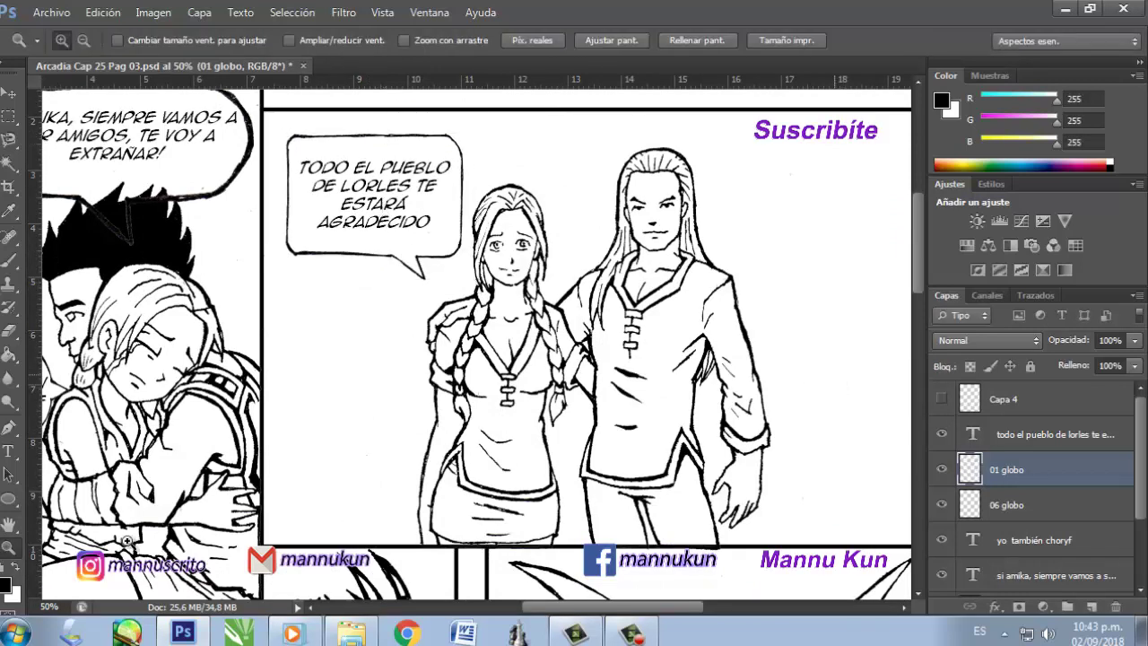
click(618, 41)
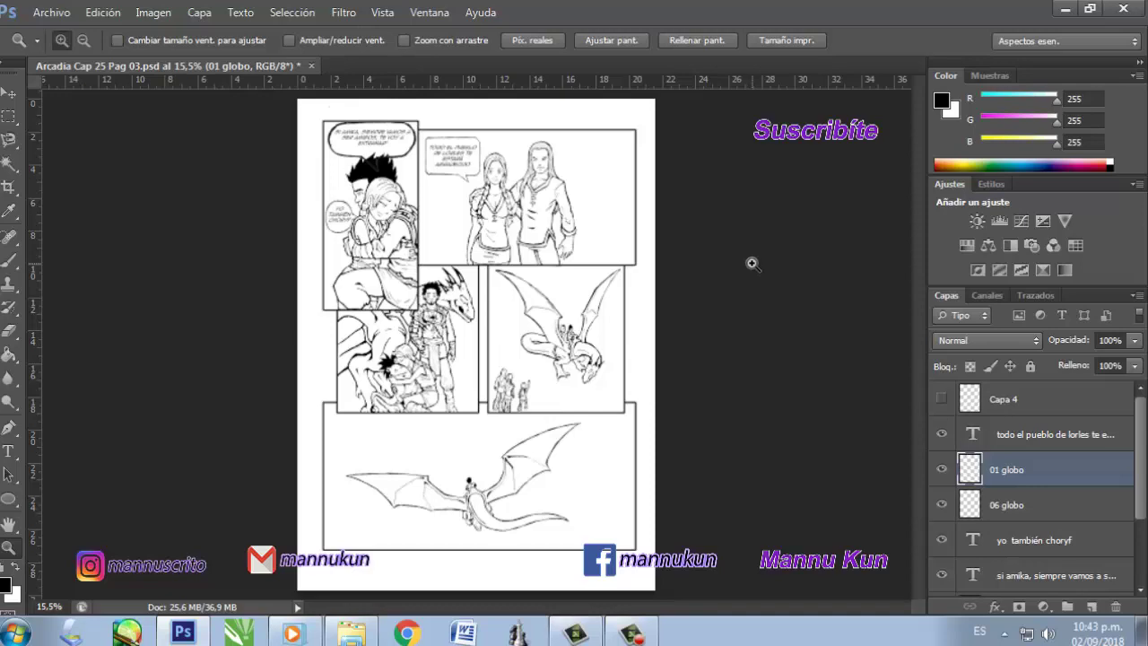
click(517, 190)
click(517, 191)
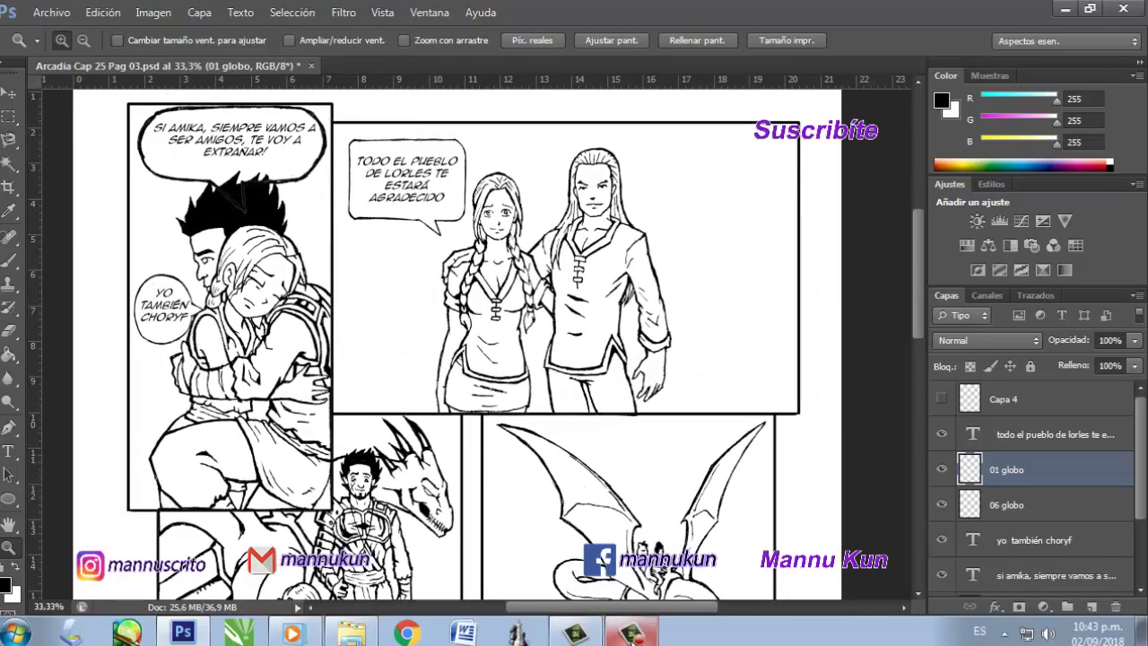
click(634, 633)
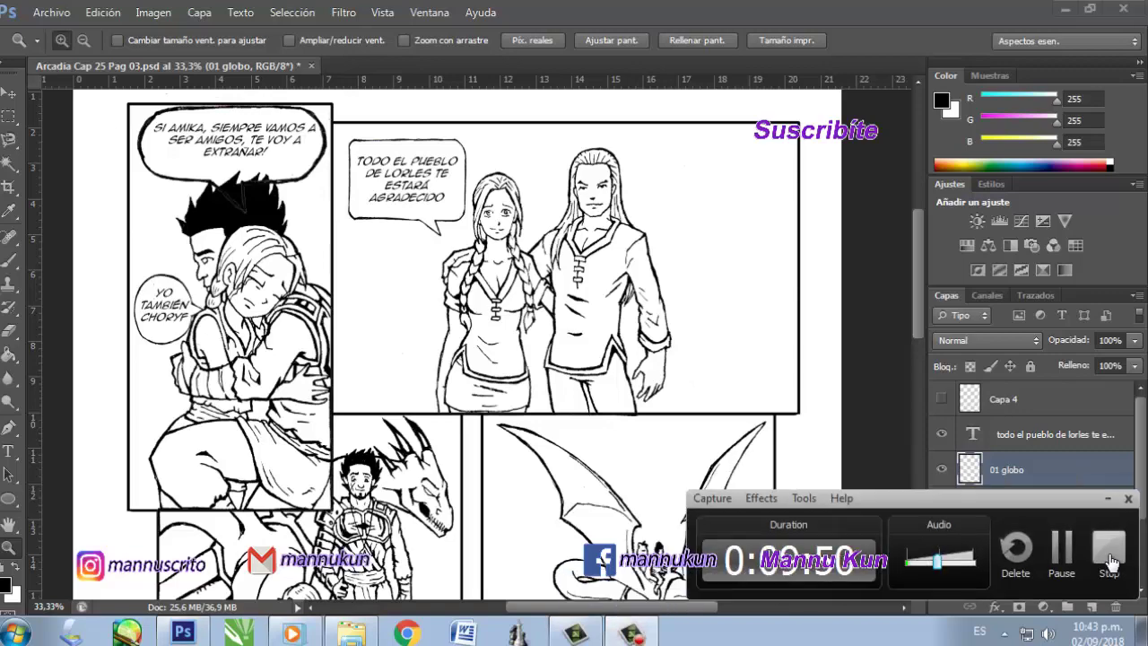